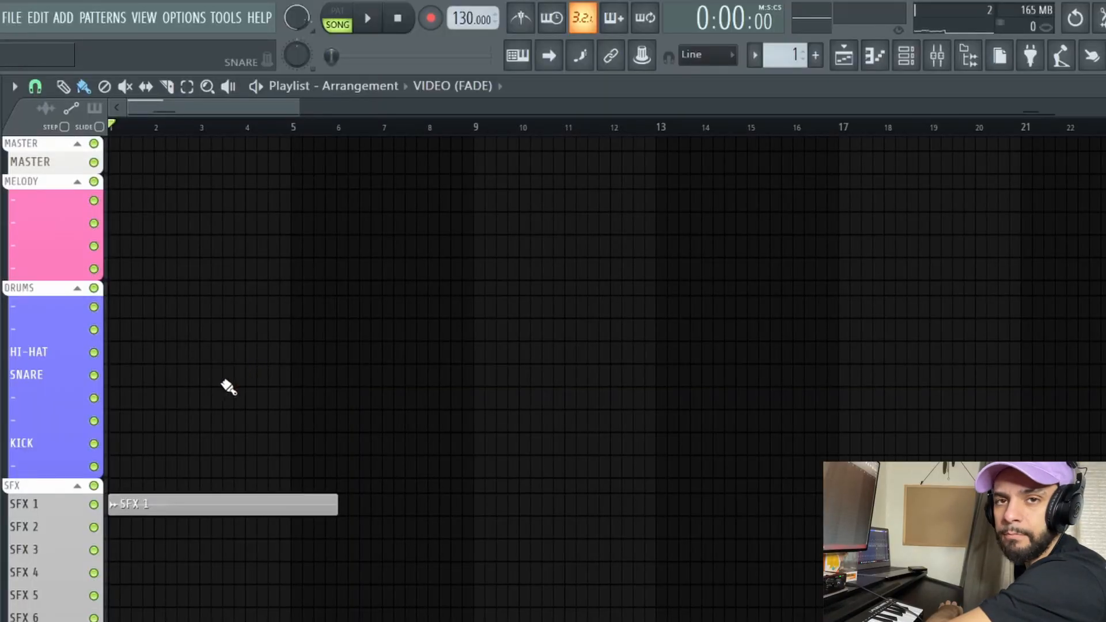
Paste the copied 100% value onto the VOCALS 2 sample's time-stretching pitch and close its settings
{"action": "scroll", "coordinate": [61, 293], "scroll_direction": "down", "scroll_amount": 4}
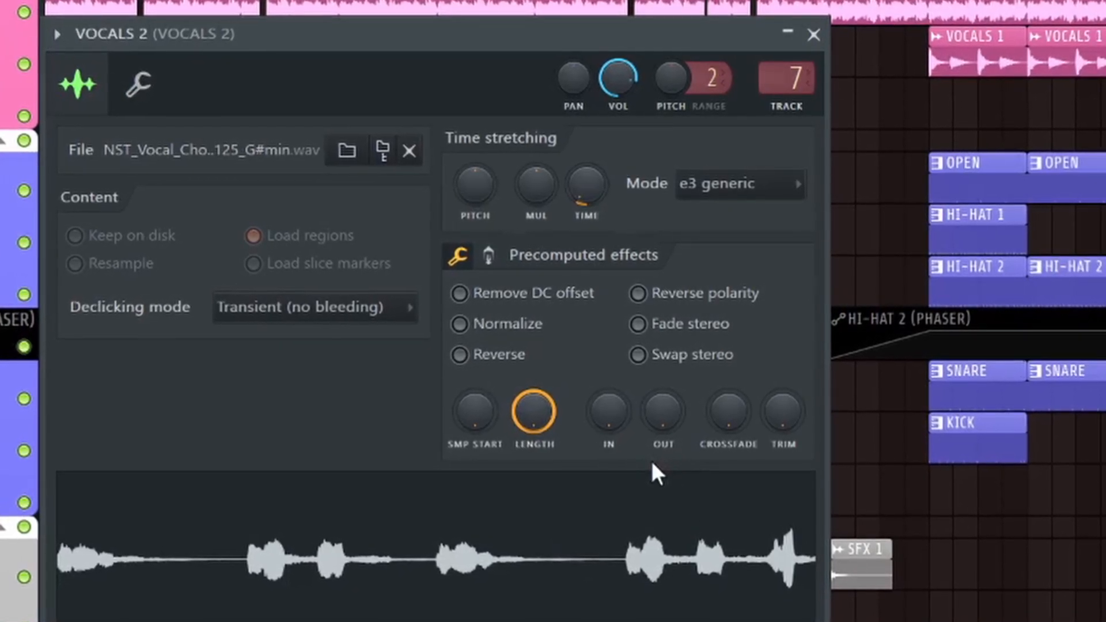
{"action": "right_click", "coordinate": [475, 179]}
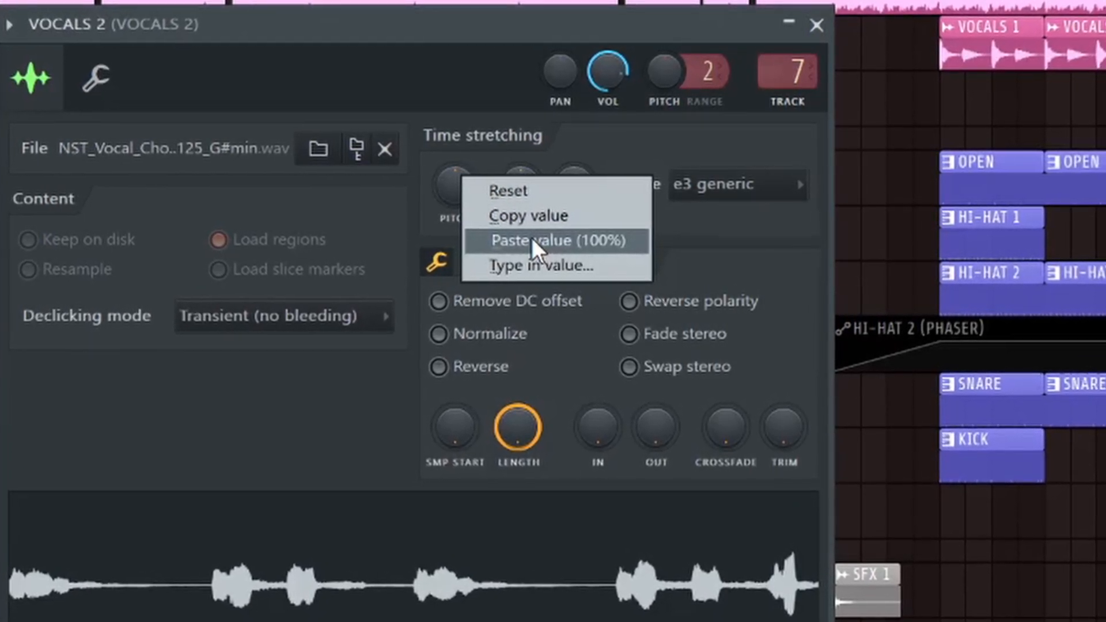
{"action": "left_click", "coordinate": [531, 239]}
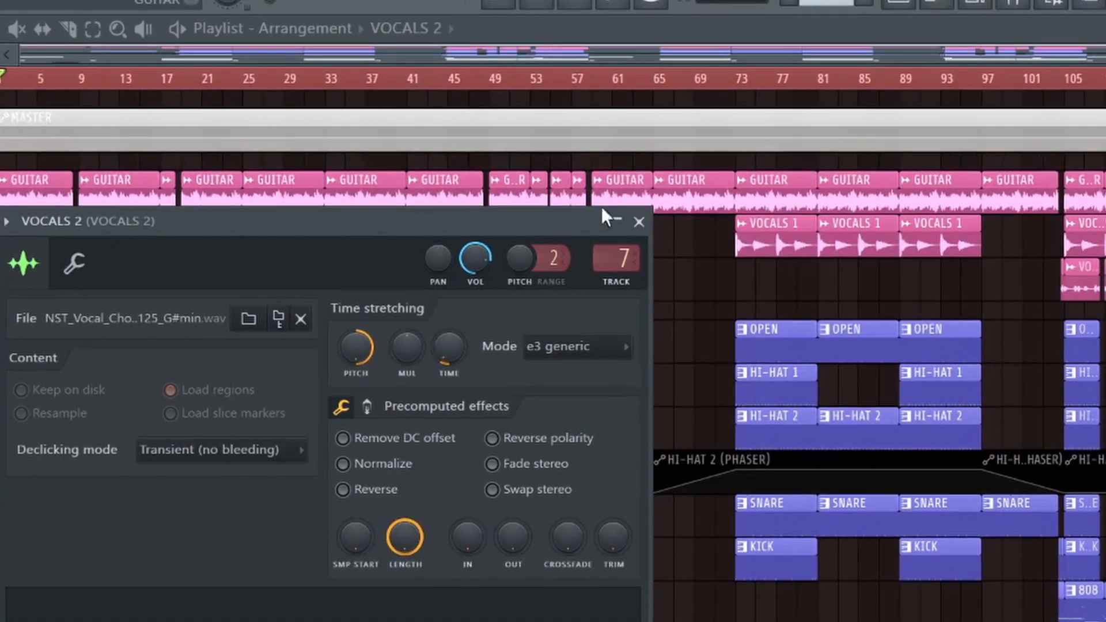
{"action": "left_click", "coordinate": [641, 217]}
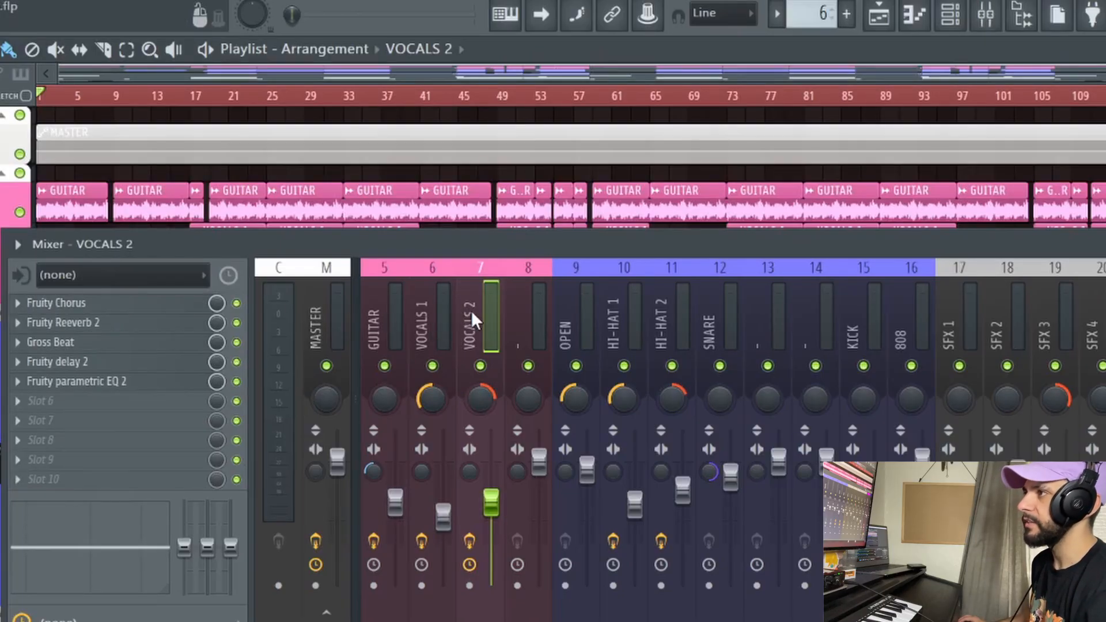
Bypass the effects on the VOCALS 2 mixer track and open the VOCALS 2 sample settings above the mixer
{"action": "left_click", "coordinate": [236, 303]}
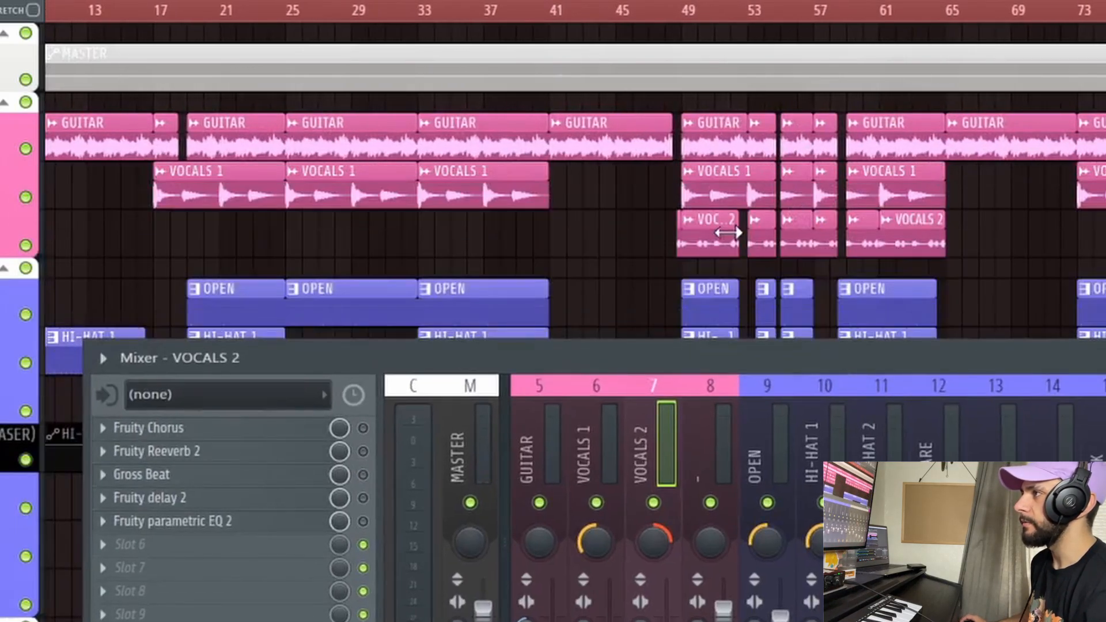
{"action": "double_click", "coordinate": [728, 233]}
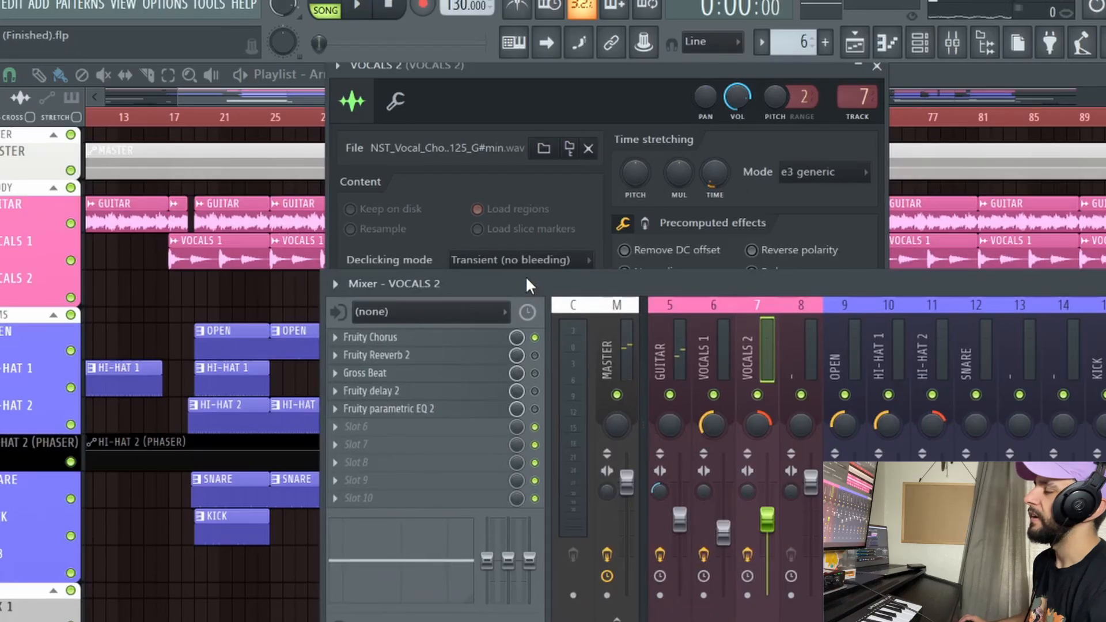
{"action": "left_click_drag", "start_coordinate": [525, 282], "coordinate": [552, 471]}
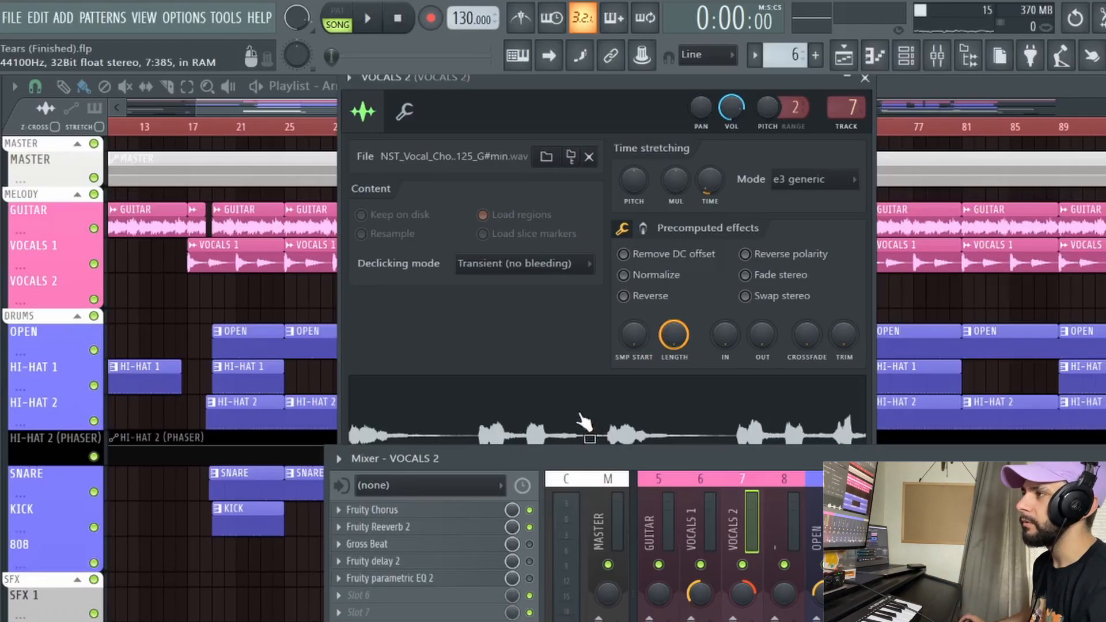
{"action": "left_click_drag", "start_coordinate": [519, 72], "coordinate": [539, 89]}
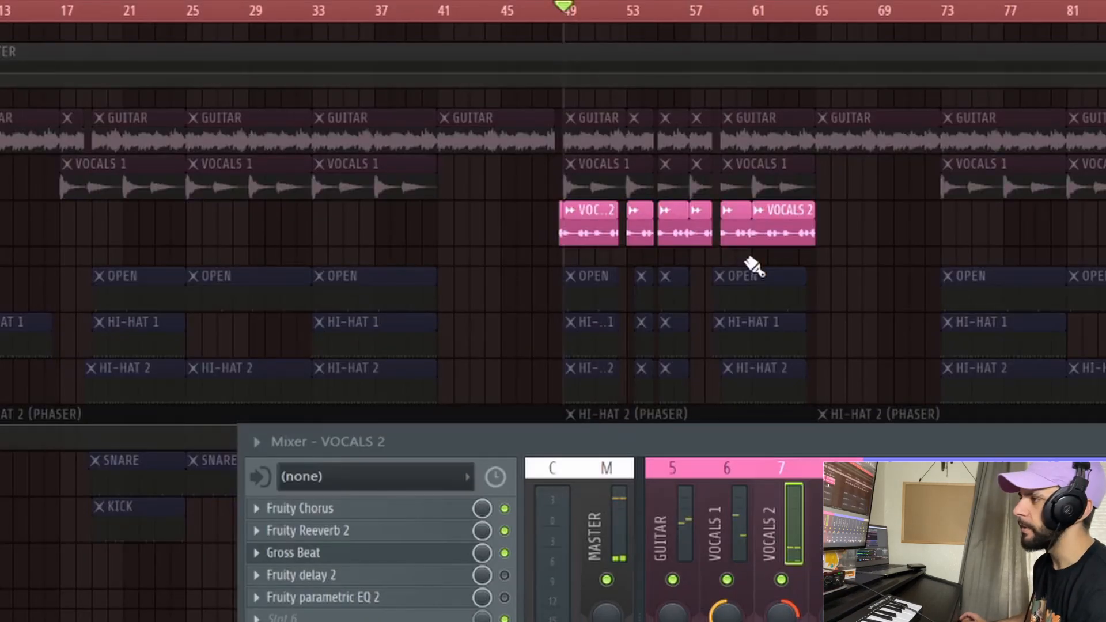
Play the soloed VOCALS 2 clips from bar 49 and examine the track's effects, including the Fruity parametric EQ 2 curve
{"action": "key", "text": "space"}
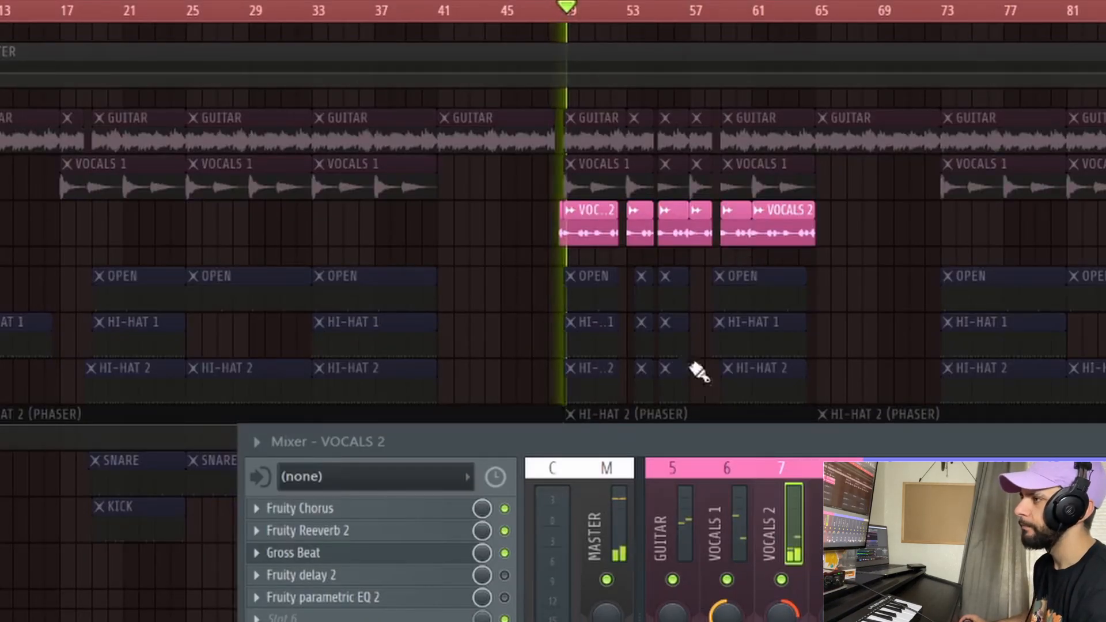
{"action": "left_click_drag", "start_coordinate": [665, 436], "coordinate": [689, 273]}
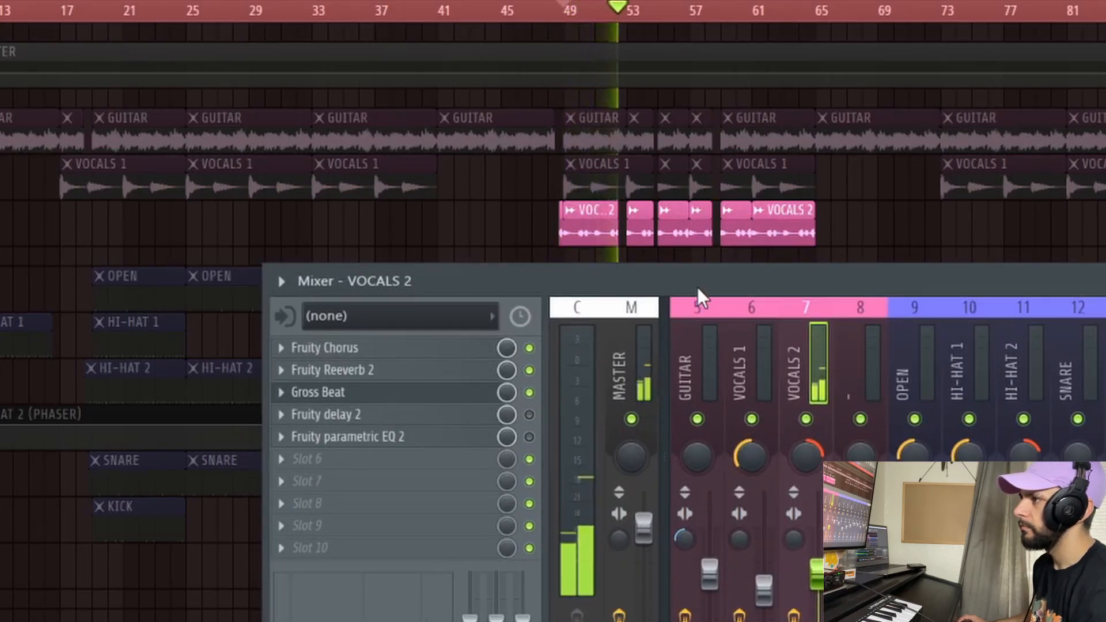
{"action": "left_click_drag", "start_coordinate": [697, 289], "coordinate": [663, 294]}
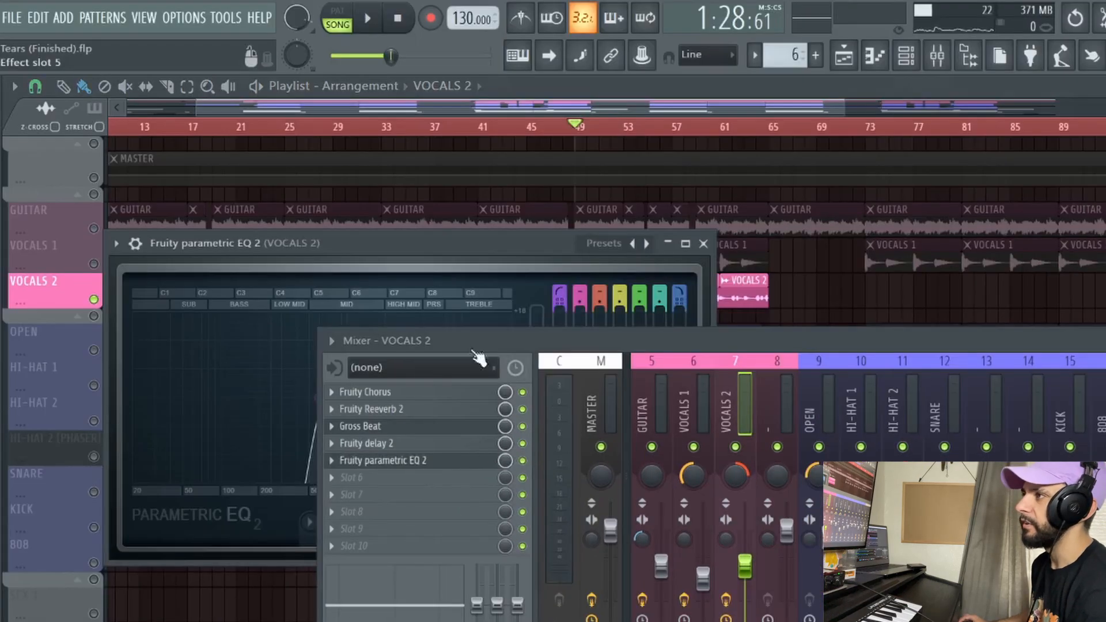
{"action": "left_click_drag", "start_coordinate": [474, 350], "coordinate": [521, 530]}
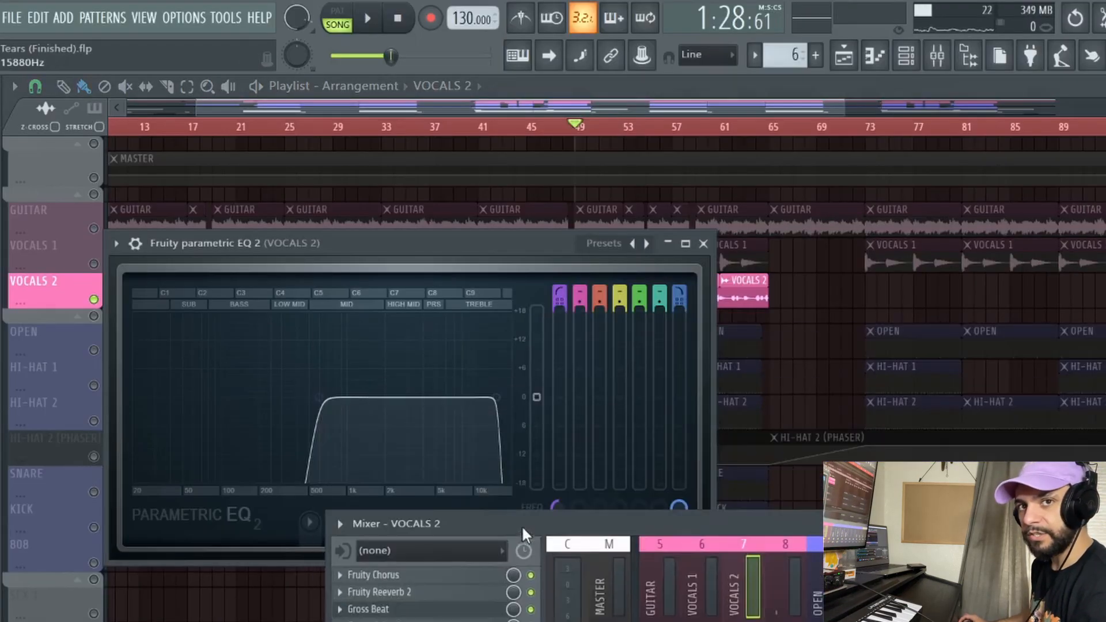
During playback of the soloed VOCALS 2 clips, paste the copied value onto the sample's time-stretching pitch and close its settings
{"action": "key", "text": "space"}
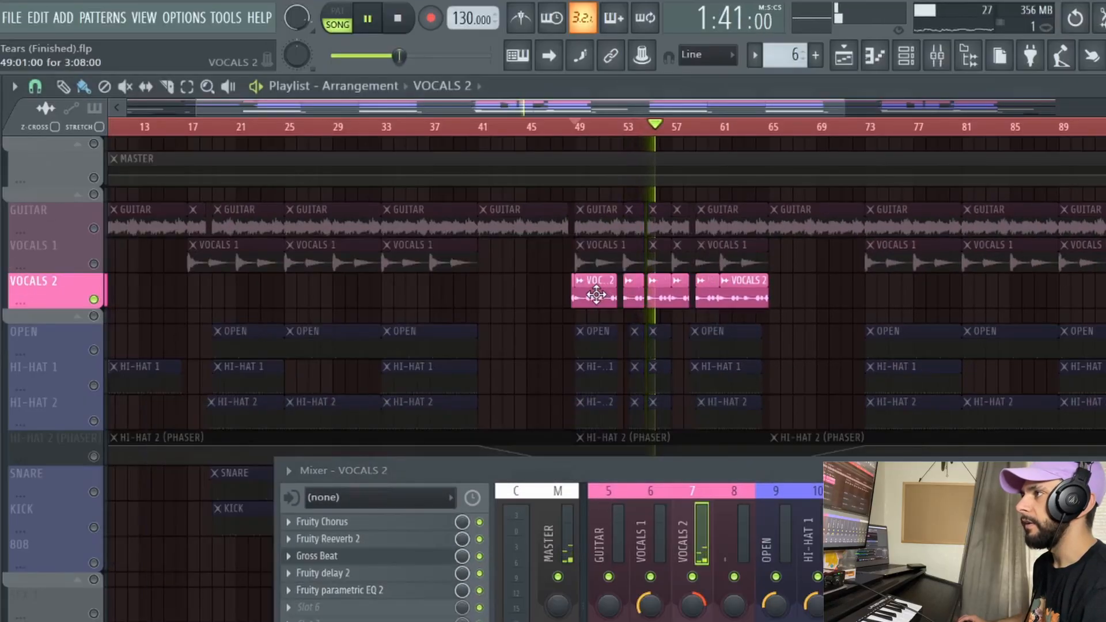
{"action": "double_click", "coordinate": [582, 291]}
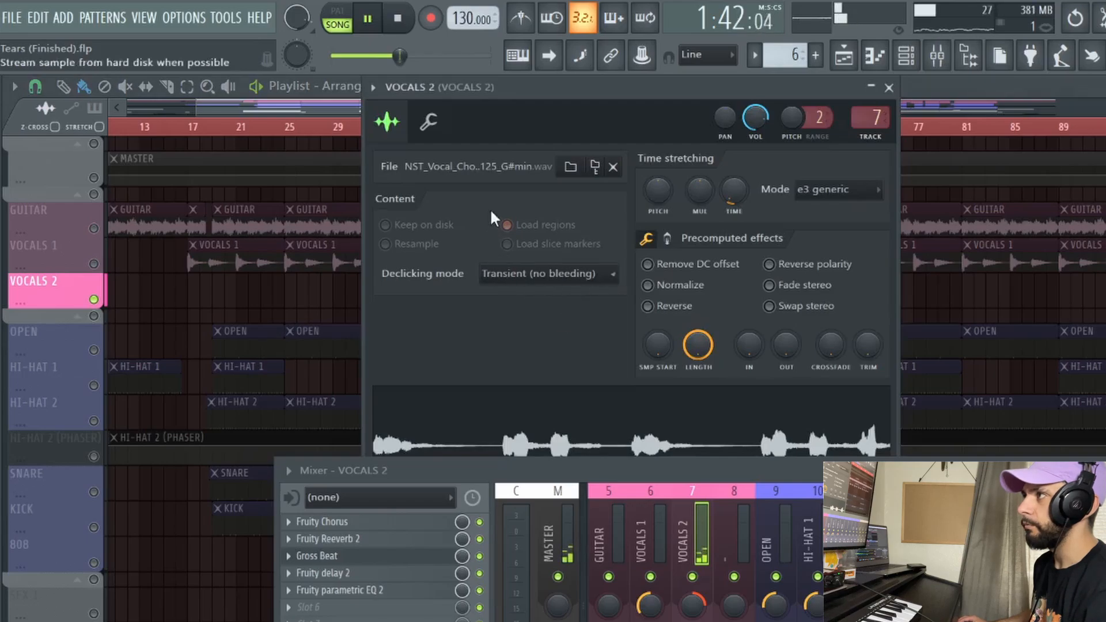
{"action": "right_click", "coordinate": [664, 201]}
{"action": "left_click", "coordinate": [715, 235]}
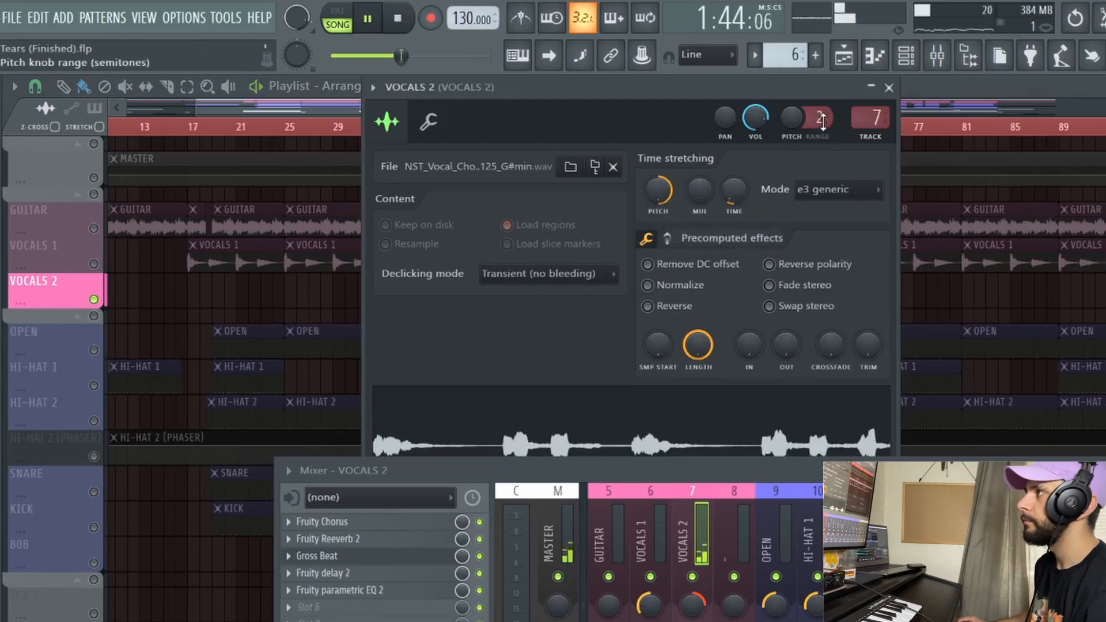
{"action": "left_click", "coordinate": [888, 88]}
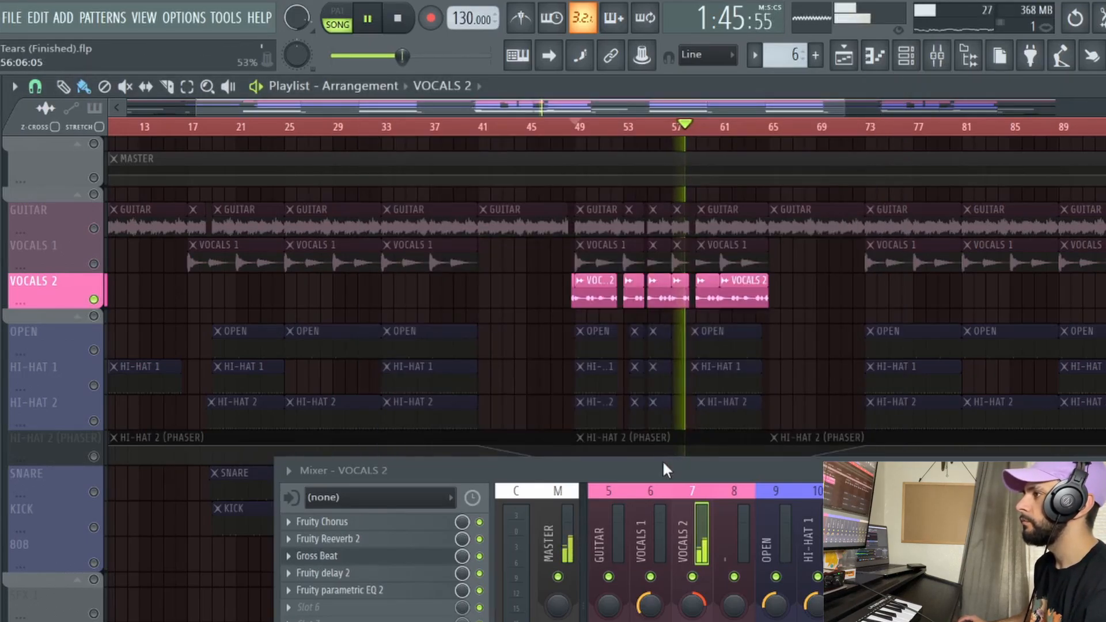
Compare the effect chains of the VOCALS 1 and VOCALS 2 mixer tracks and play the melody group from bar 49
{"action": "left_click_drag", "start_coordinate": [662, 463], "coordinate": [570, 314]}
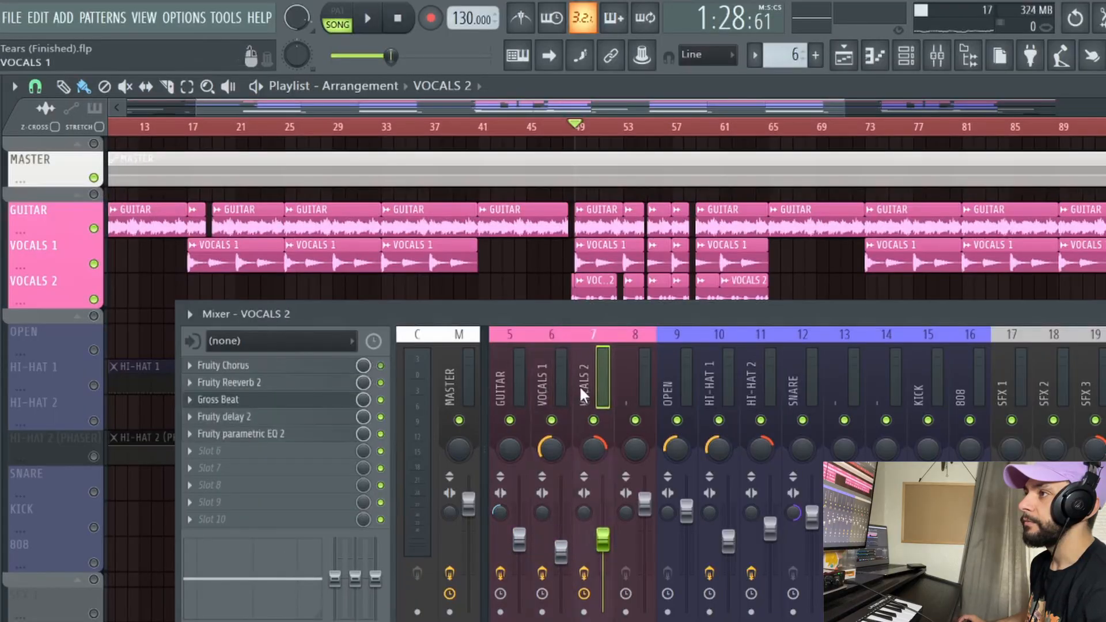
{"action": "left_click", "coordinate": [555, 382]}
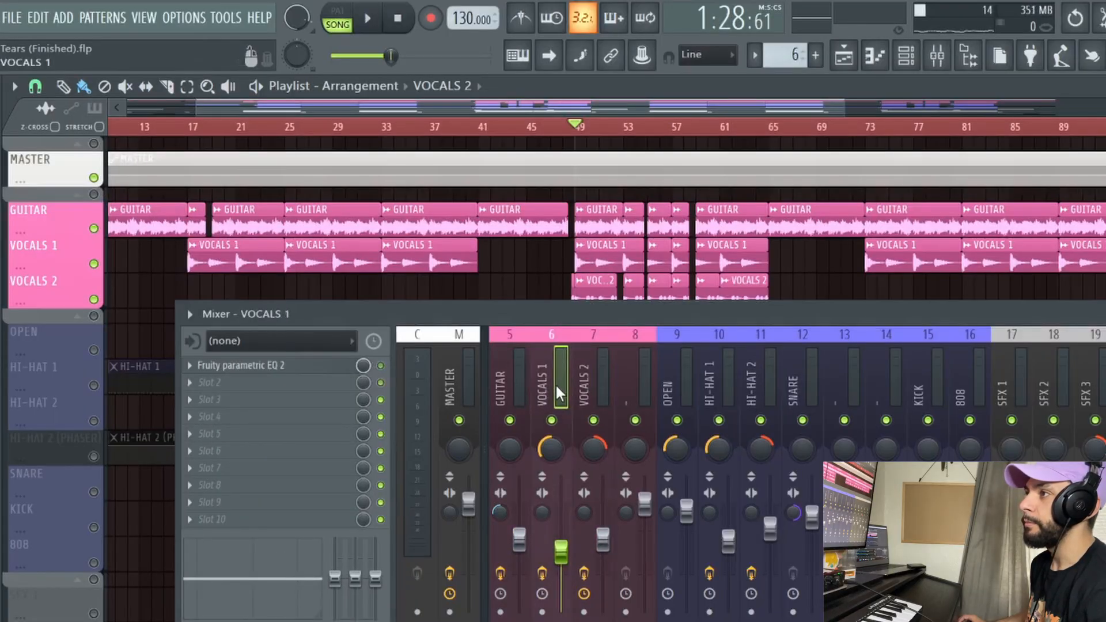
{"action": "left_click", "coordinate": [599, 371]}
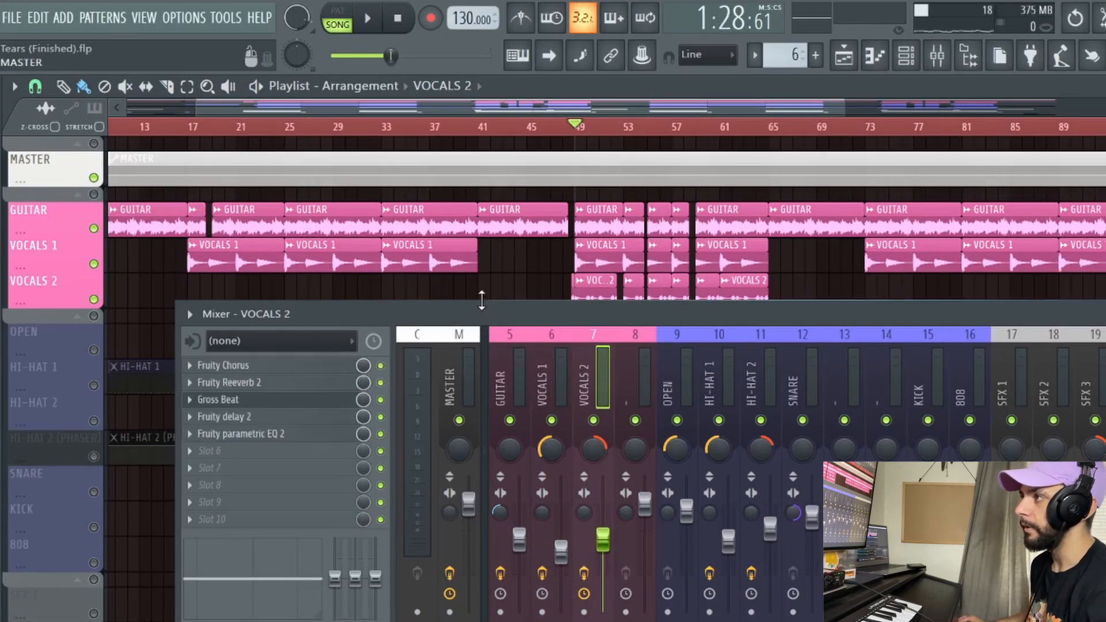
{"action": "left_click_drag", "start_coordinate": [525, 317], "coordinate": [565, 438]}
{"action": "key", "text": "space"}
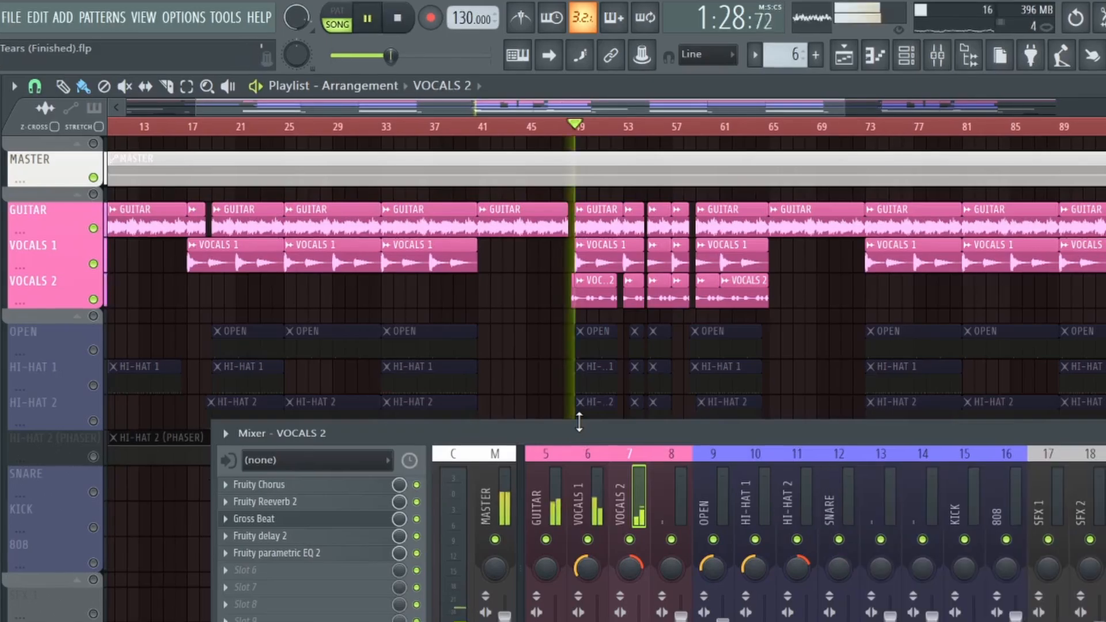
Open the VOCALS 1 sample settings from the channel rack, review them and close them
{"action": "left_click", "coordinate": [906, 55]}
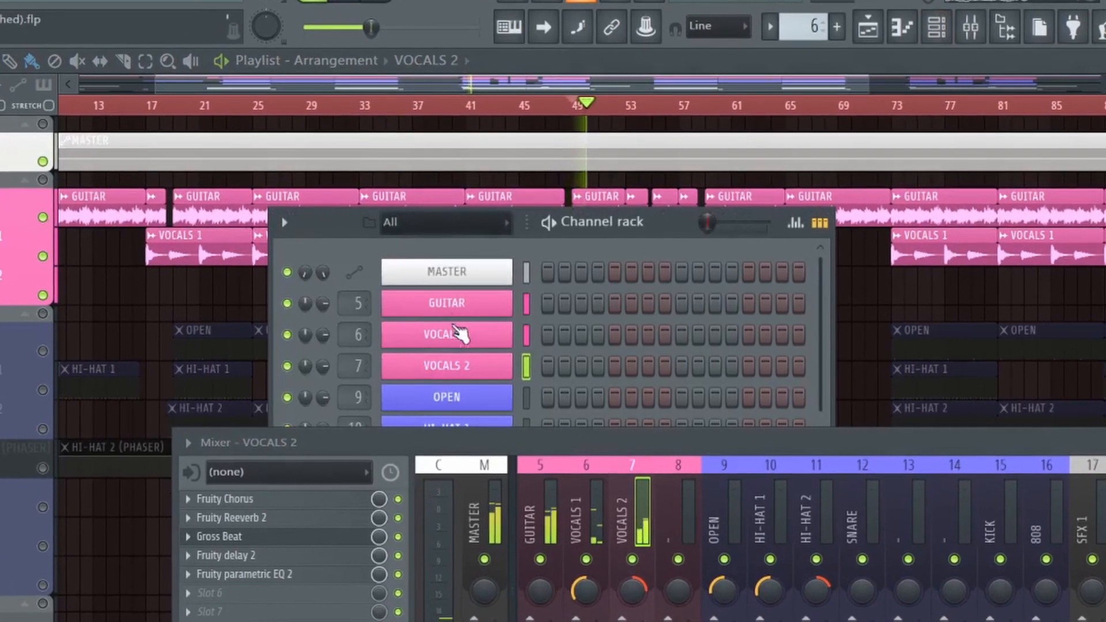
{"action": "left_click", "coordinate": [457, 334]}
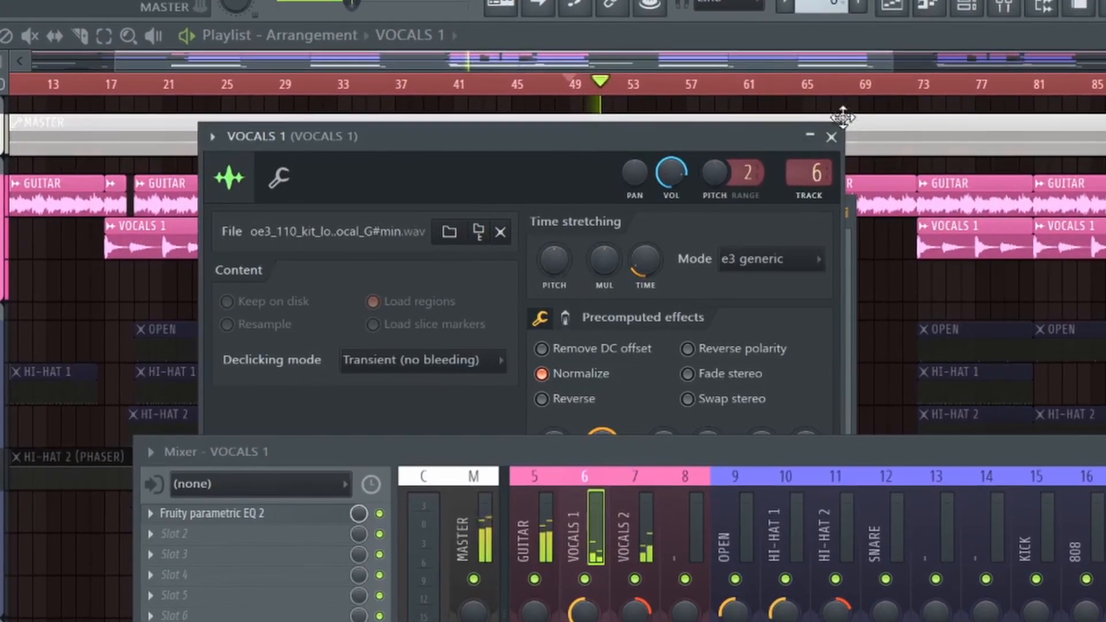
{"action": "left_click", "coordinate": [826, 141]}
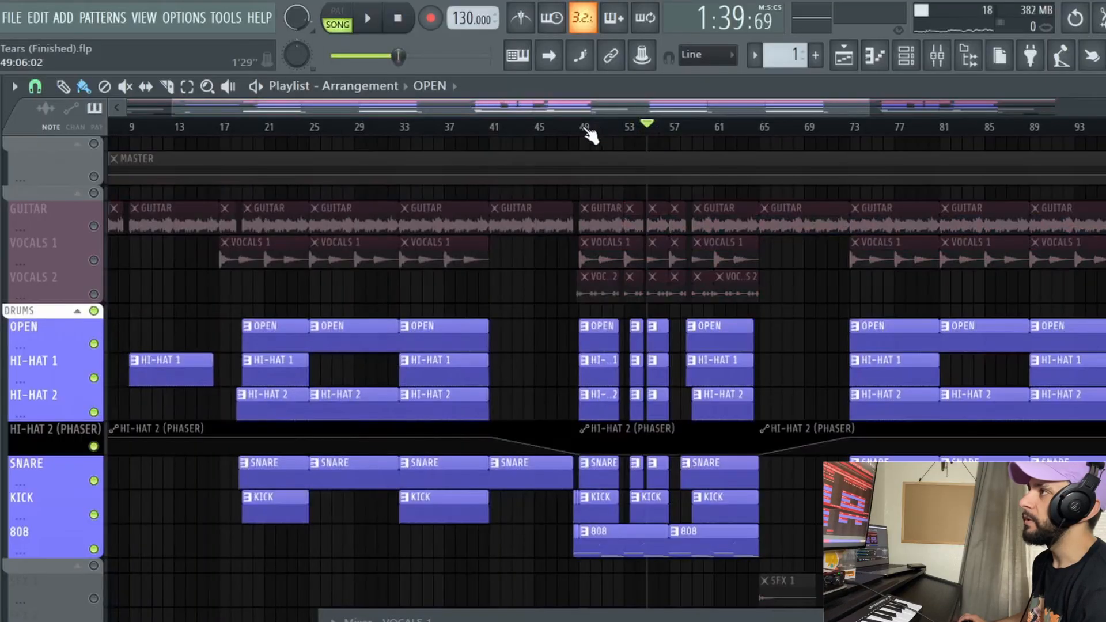
Set the playback selection from bar 49 to bar 65 and solo the OPEN drum track
{"action": "left_click_drag", "start_coordinate": [592, 128], "coordinate": [750, 167]}
{"action": "right_click", "coordinate": [811, 332]}
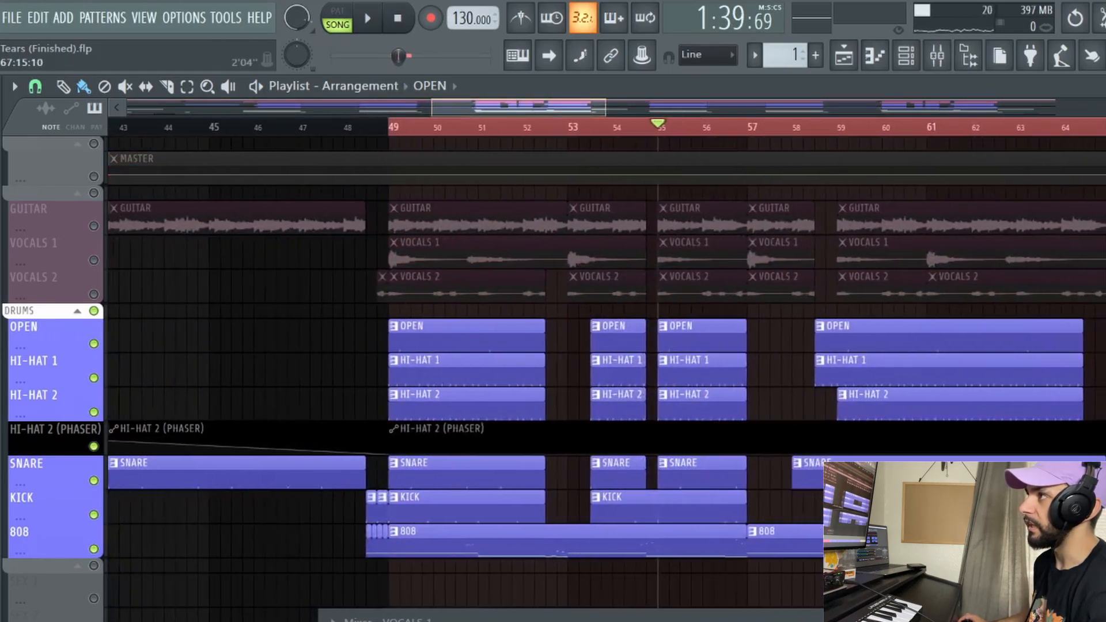
{"action": "right_click", "coordinate": [86, 346]}
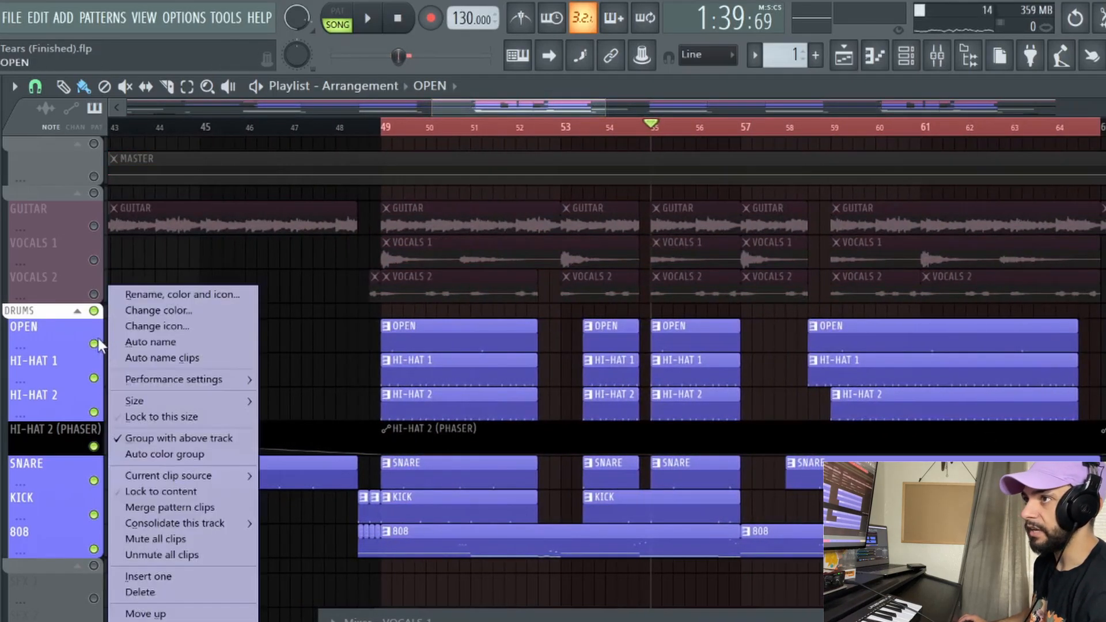
{"action": "left_click", "coordinate": [94, 343]}
{"action": "right_click", "coordinate": [96, 344]}
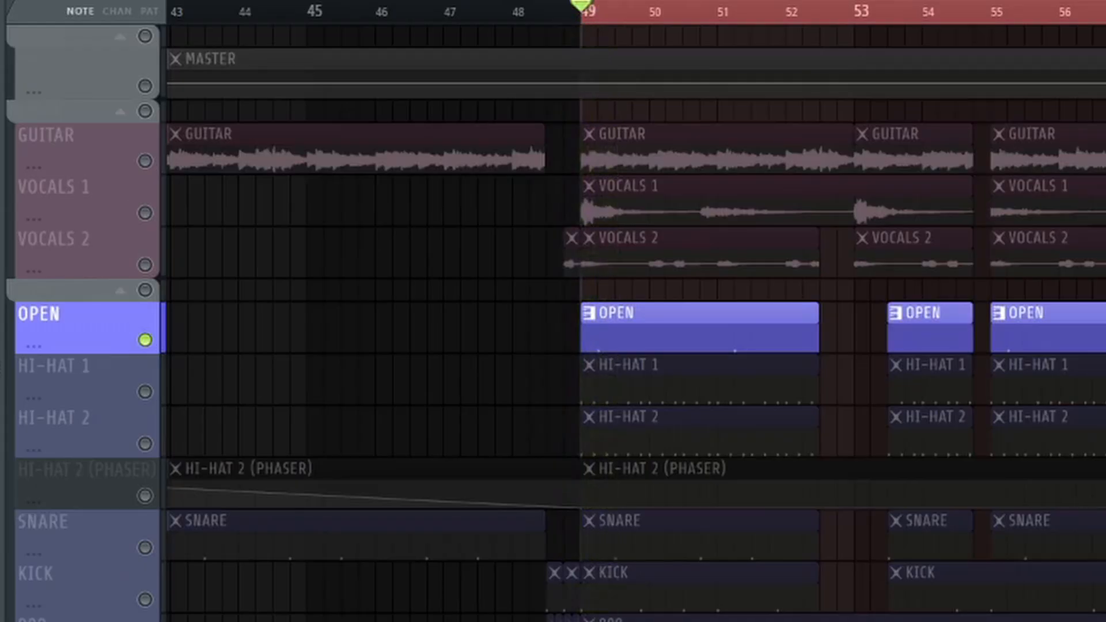
Play the OPEN and HI-HAT 1 tracks with the SNARE from bar 49, muting the SNARE during playback
{"action": "key", "text": "space"}
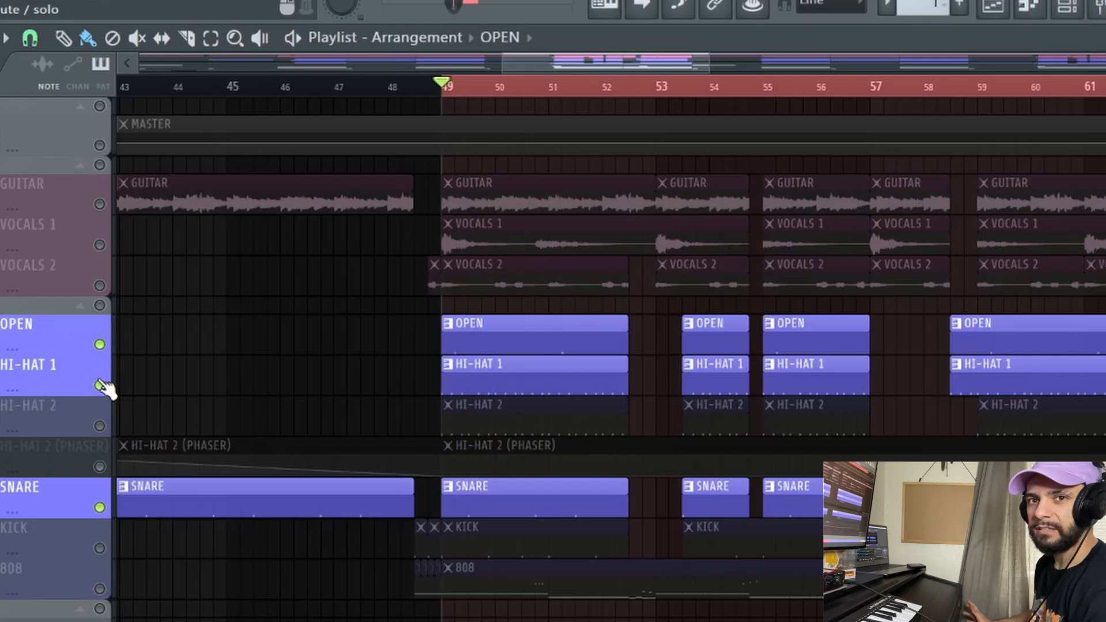
{"action": "key", "text": "space"}
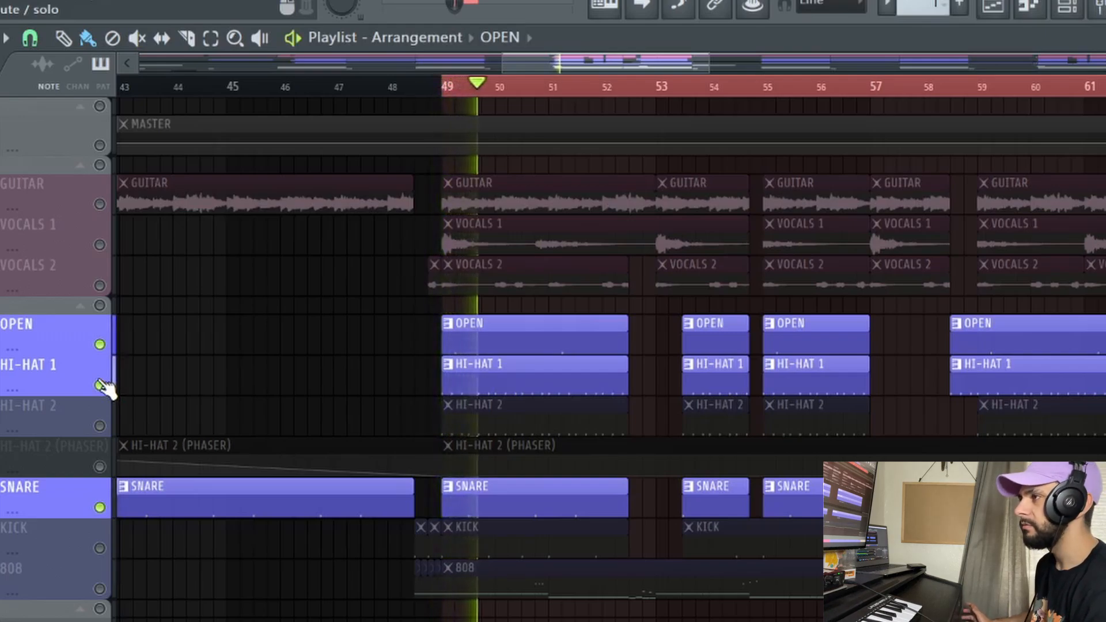
{"action": "left_click", "coordinate": [107, 509]}
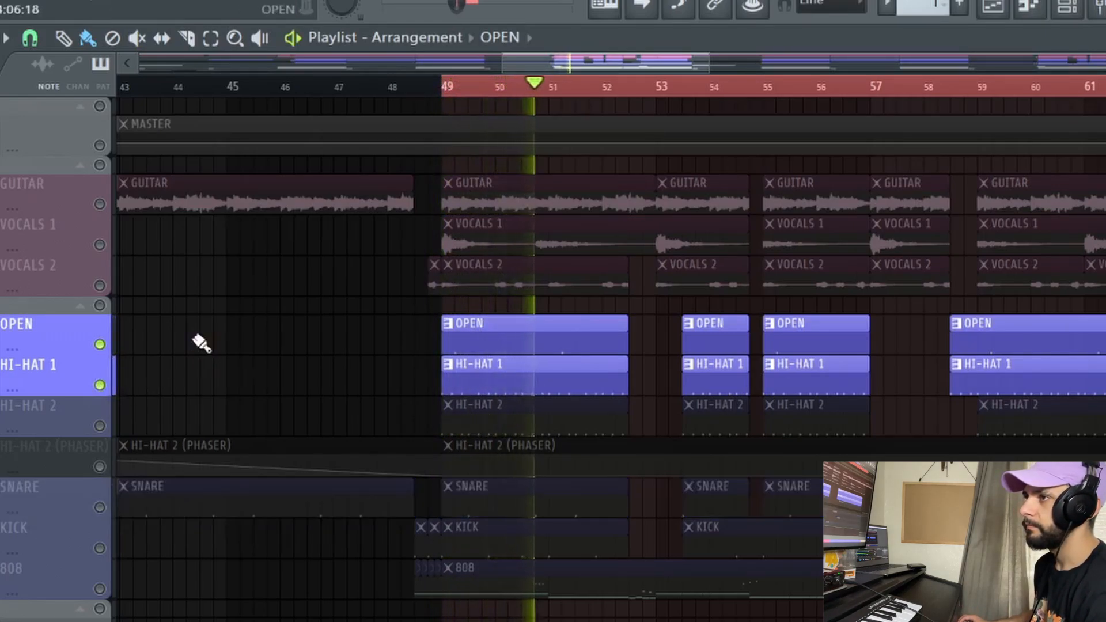
{"action": "key", "text": "space"}
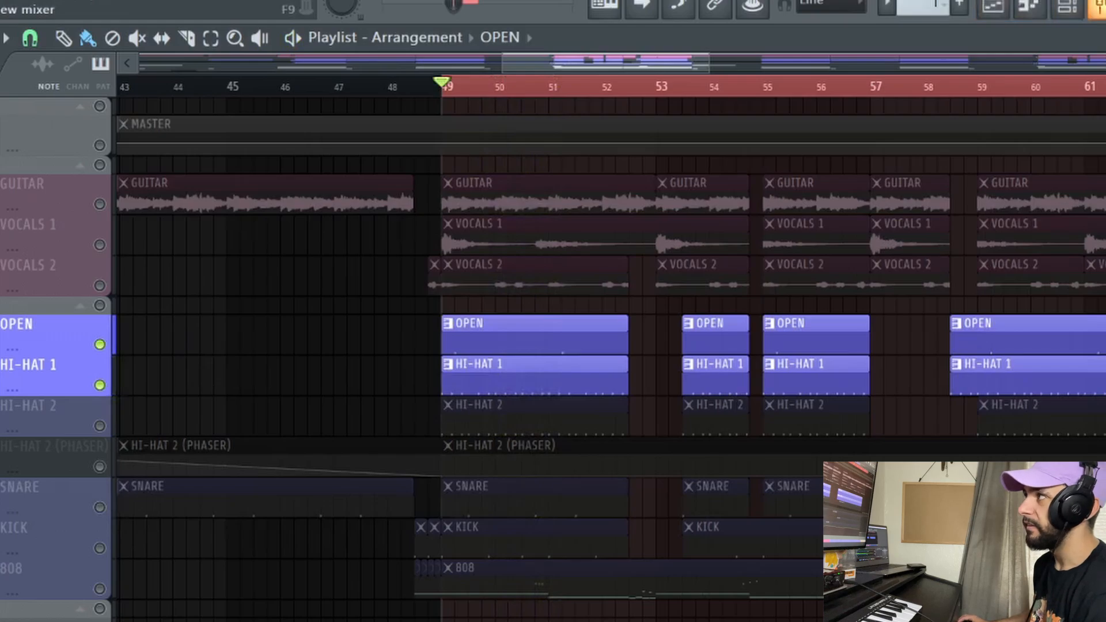
Show the mixer below the hi-hat clips, unmute HI-HAT 2 and play it together with OPEN and HI-HAT 1
{"action": "key", "text": "F9"}
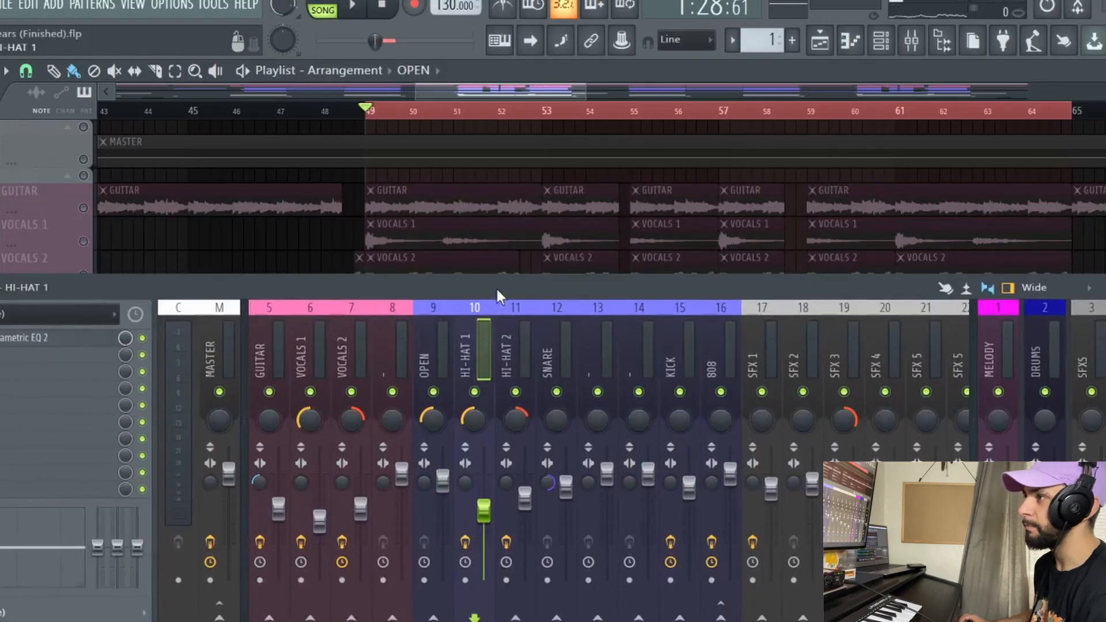
{"action": "left_click_drag", "start_coordinate": [497, 290], "coordinate": [578, 528]}
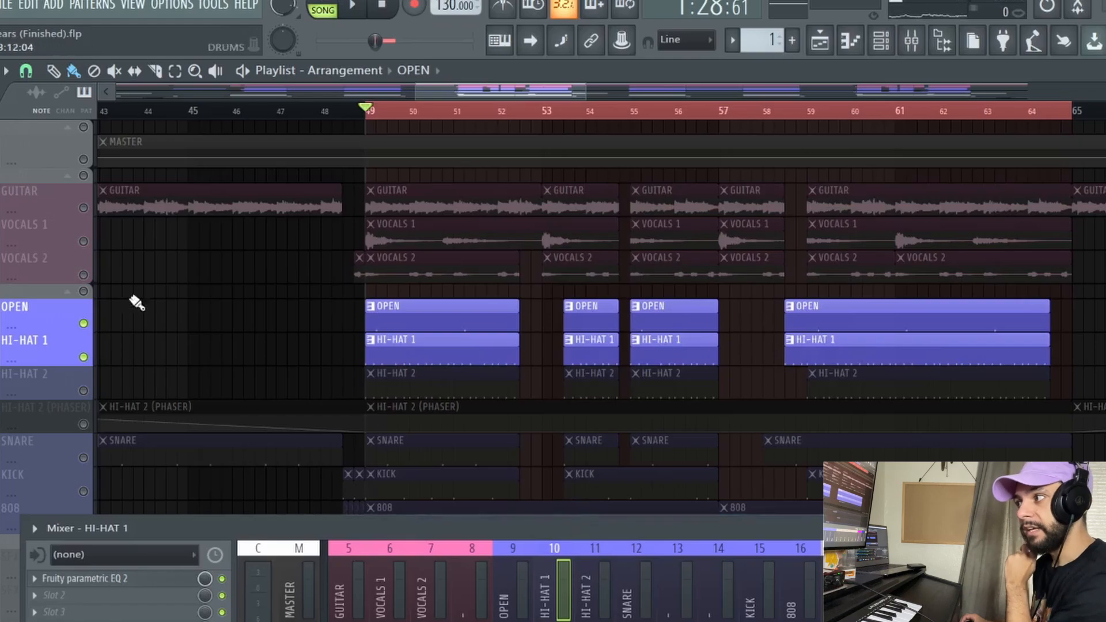
{"action": "left_click", "coordinate": [95, 398], "text": "ctrl"}
{"action": "key", "text": "space"}
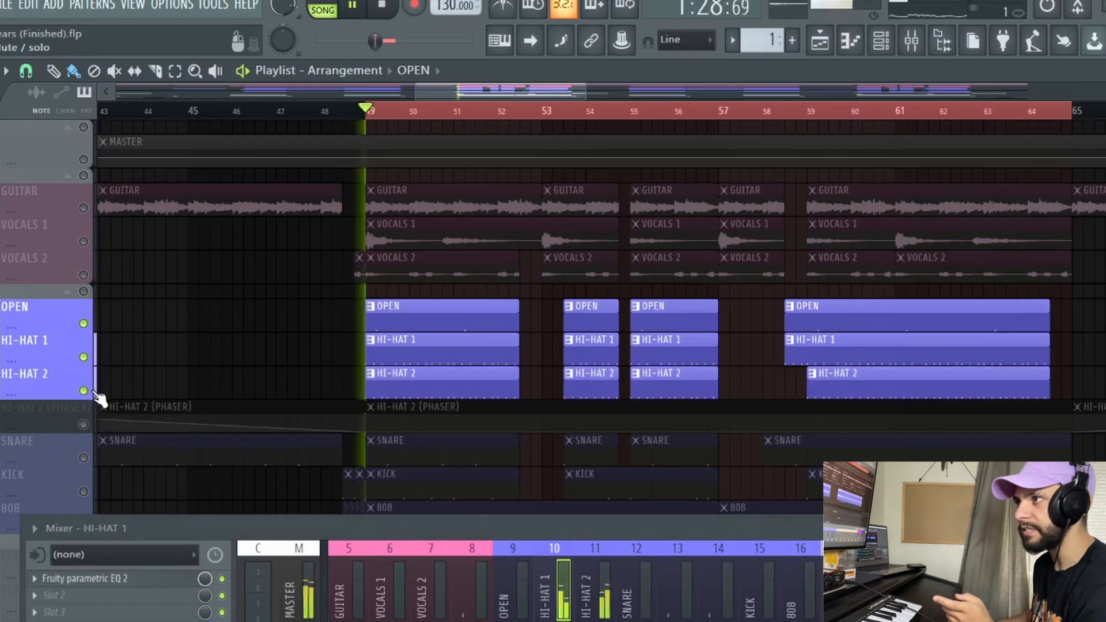
Solo the HI-HAT 2 track during playback and bring the full mixer into view
{"action": "left_click", "coordinate": [67, 388]}
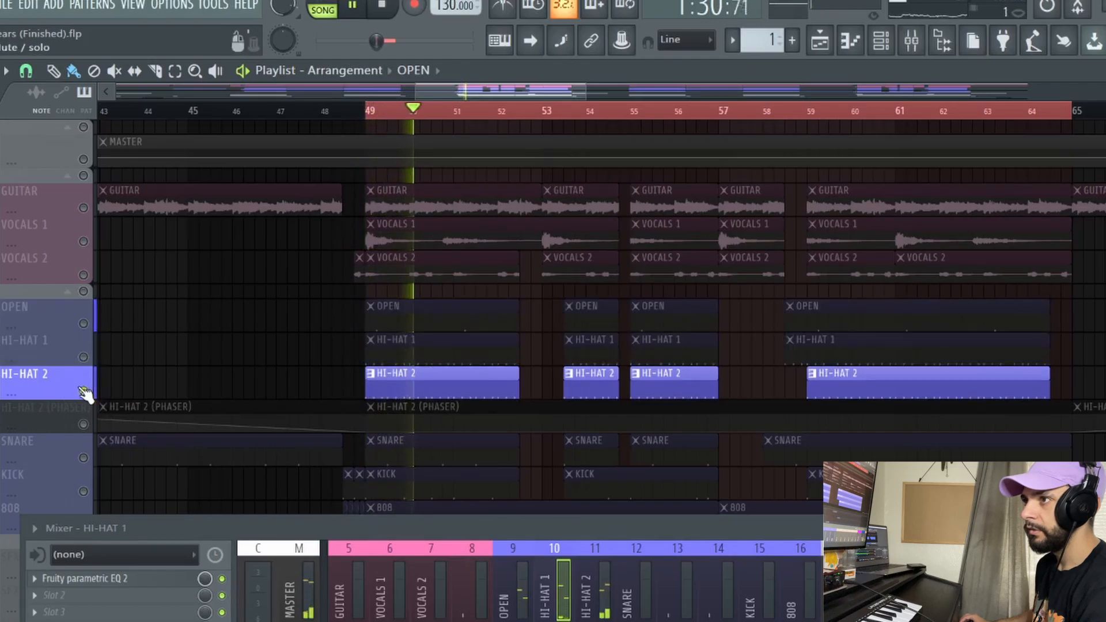
{"action": "left_click_drag", "start_coordinate": [396, 534], "coordinate": [380, 190]}
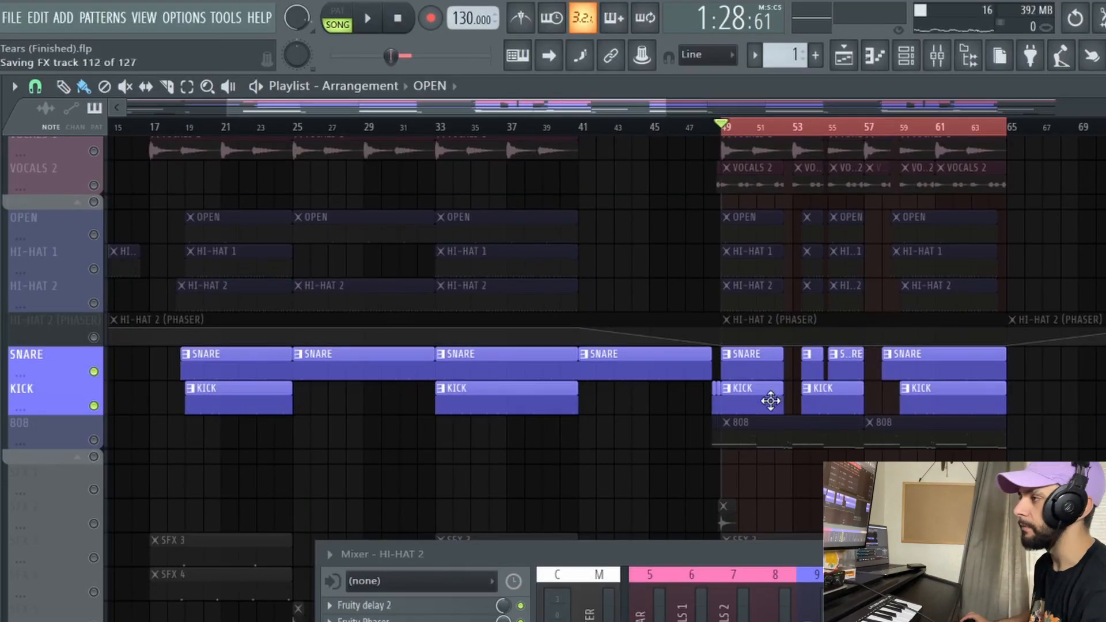
Play the KICK pattern with its notes shown in the piano roll, and return to the playlist
{"action": "double_click", "coordinate": [752, 406]}
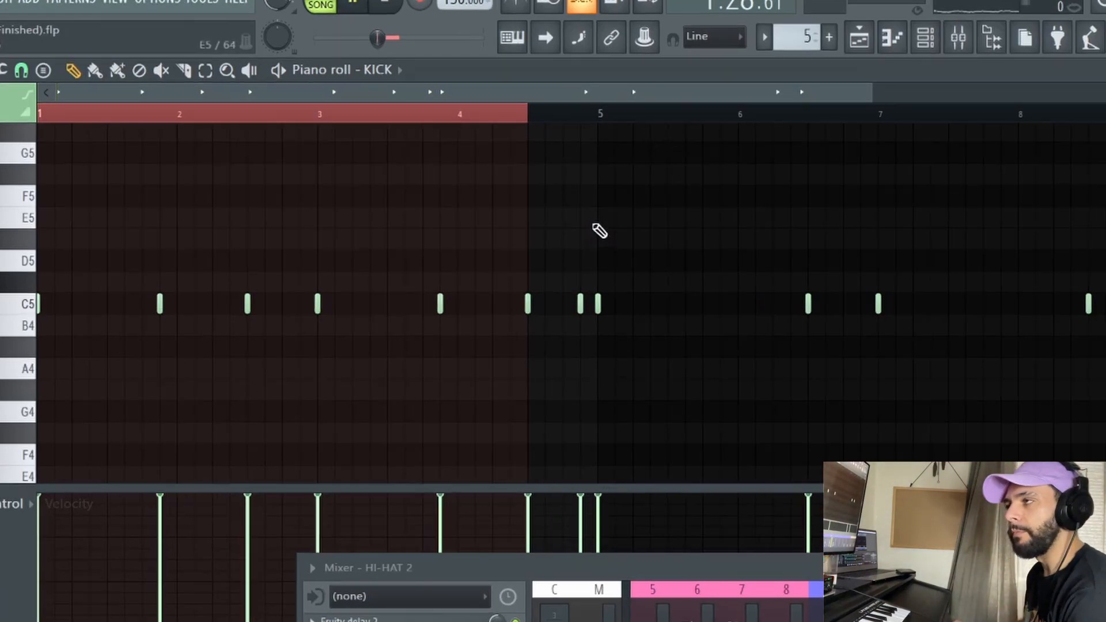
{"action": "key", "text": "space"}
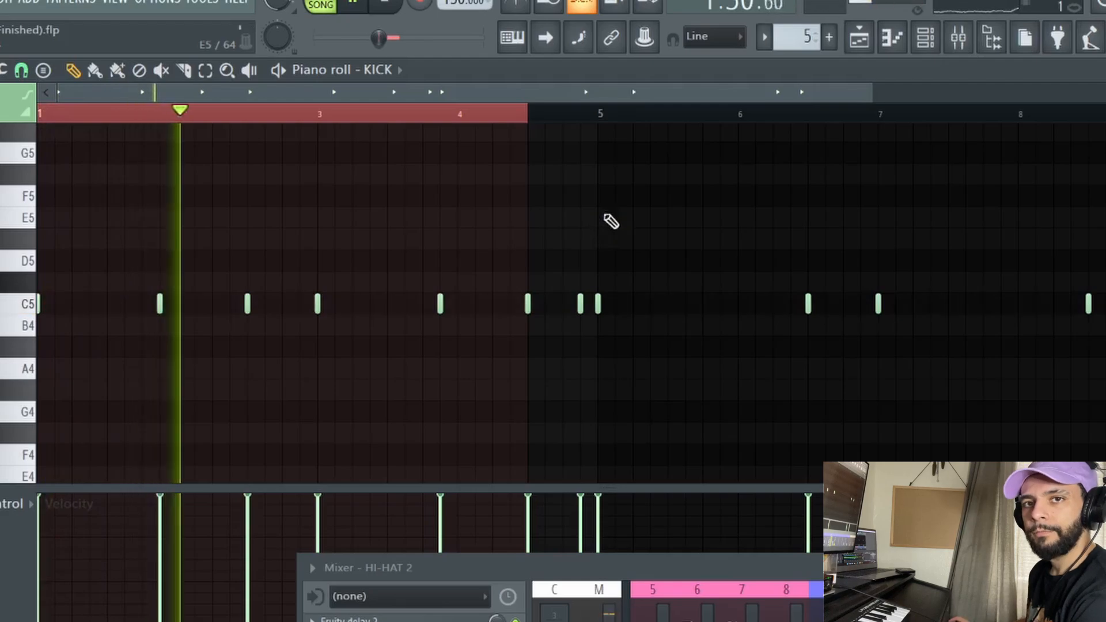
{"action": "left_click", "coordinate": [859, 38]}
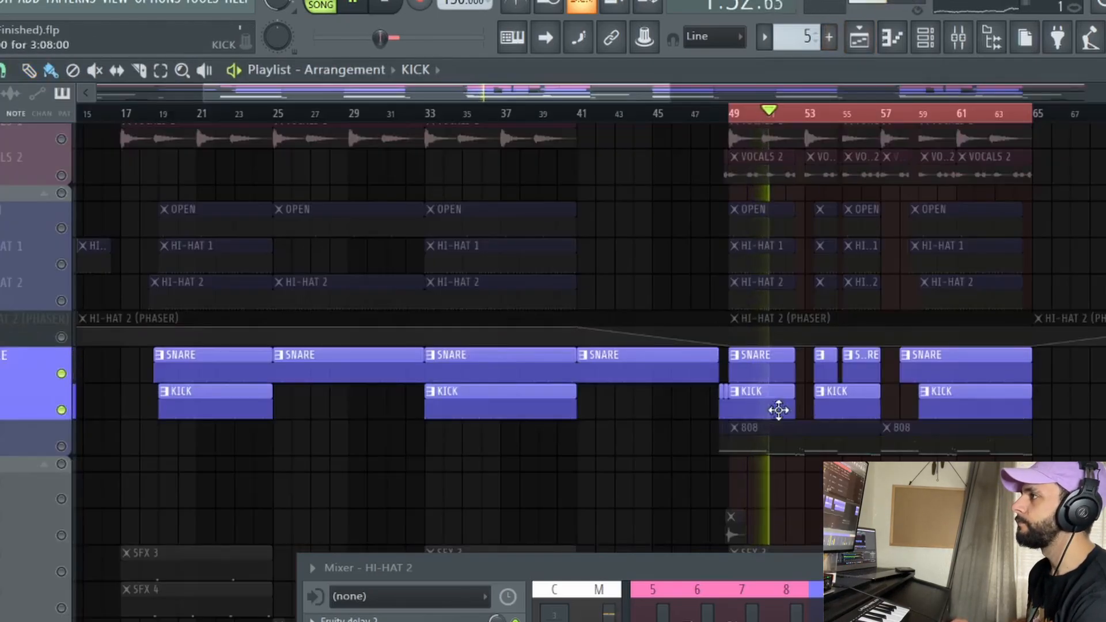
{"action": "left_click", "coordinate": [780, 412]}
{"action": "scroll", "coordinate": [787, 366], "scroll_direction": "left", "scroll_amount": 3}
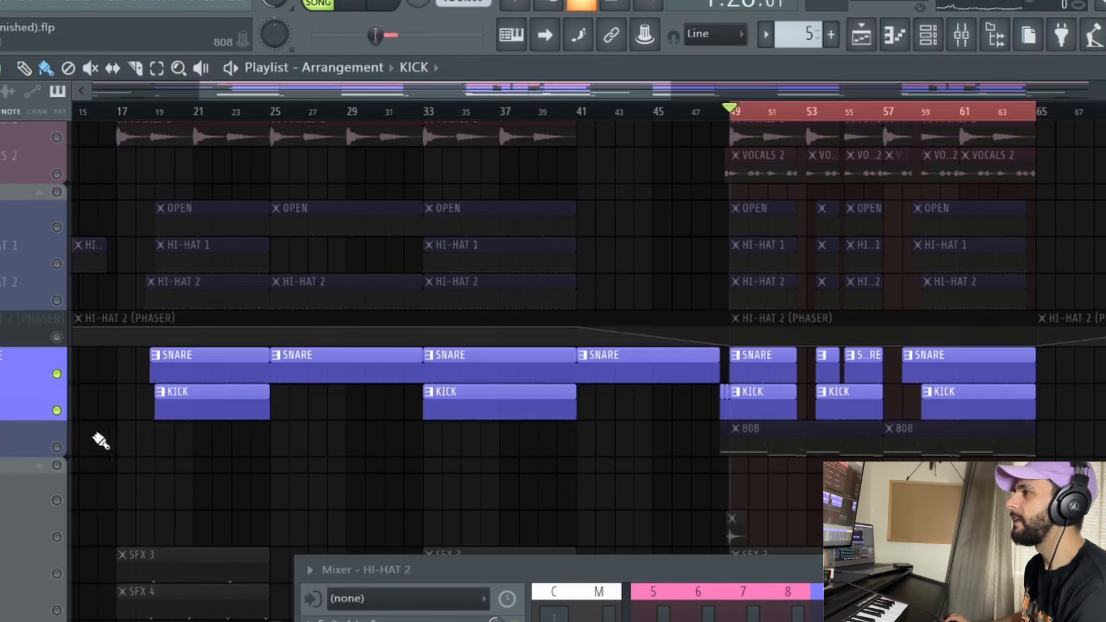
Solo the 808 track and show its pattern's notes in the piano roll during playback
{"action": "right_click", "coordinate": [57, 448]}
{"action": "left_click", "coordinate": [814, 424]}
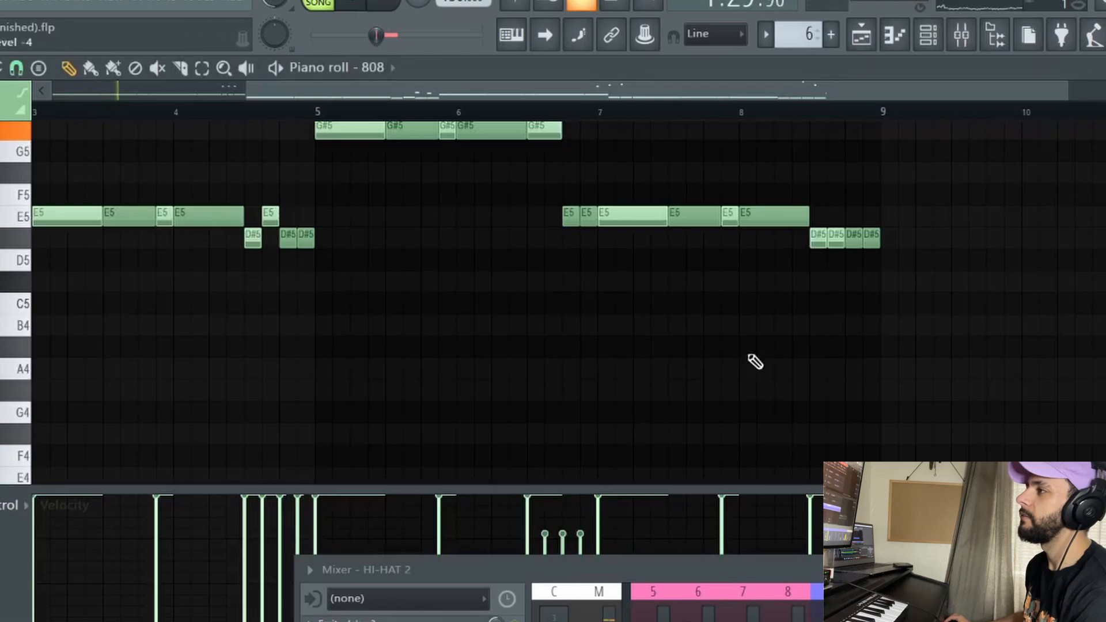
{"action": "scroll", "coordinate": [734, 340], "scroll_direction": "up", "scroll_amount": 4}
Show the 808 channel's sampler settings from the channel rack and move their window aside
{"action": "left_click", "coordinate": [928, 34]}
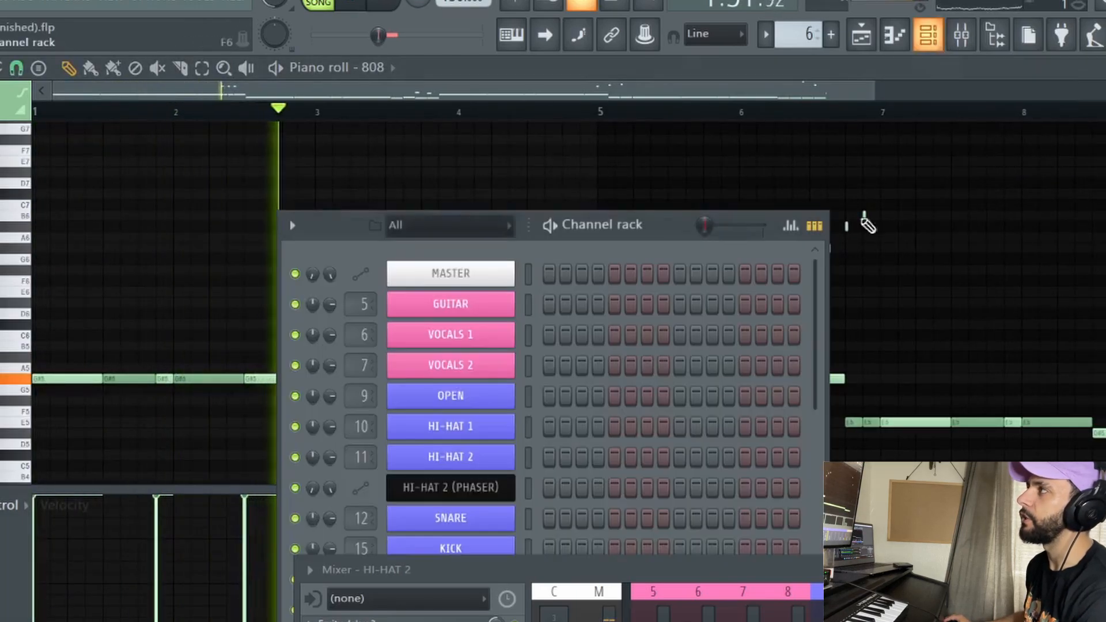
{"action": "scroll", "coordinate": [588, 452], "scroll_direction": "down", "scroll_amount": 2}
{"action": "scroll", "coordinate": [588, 452], "scroll_direction": "down", "scroll_amount": 2}
{"action": "left_click", "coordinate": [452, 363]}
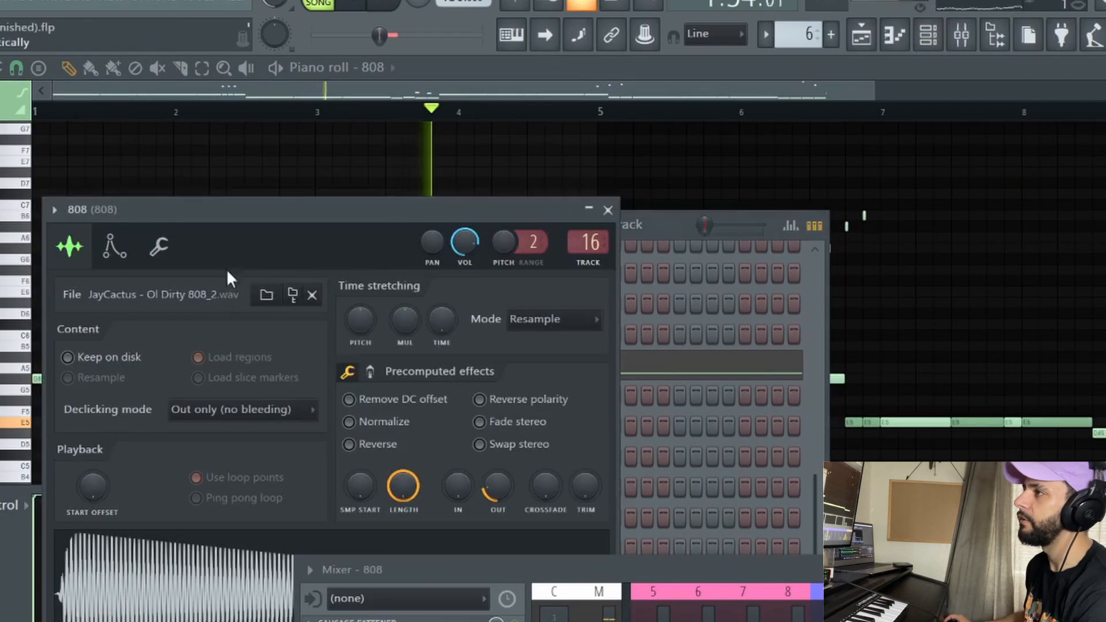
{"action": "left_click_drag", "start_coordinate": [275, 210], "coordinate": [636, 172]}
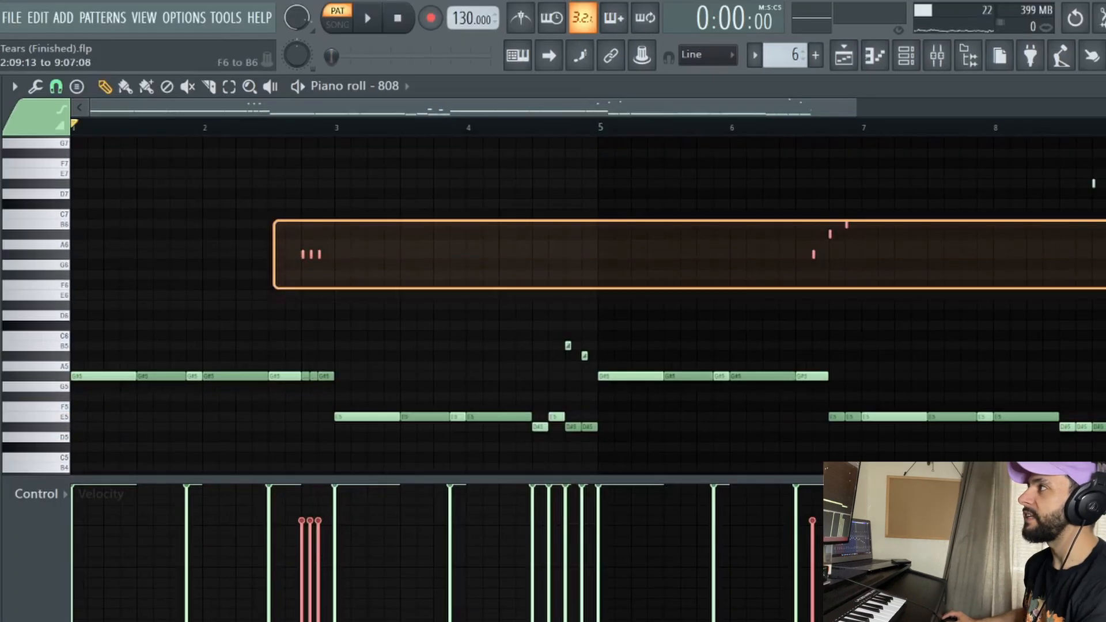
Select the short high notes above the 808 bass line to point them out, and clear the selection
{"action": "left_click_drag", "start_coordinate": [274, 222], "coordinate": [229, 200]}
{"action": "scroll", "coordinate": [739, 211], "scroll_direction": "down", "scroll_amount": 3}
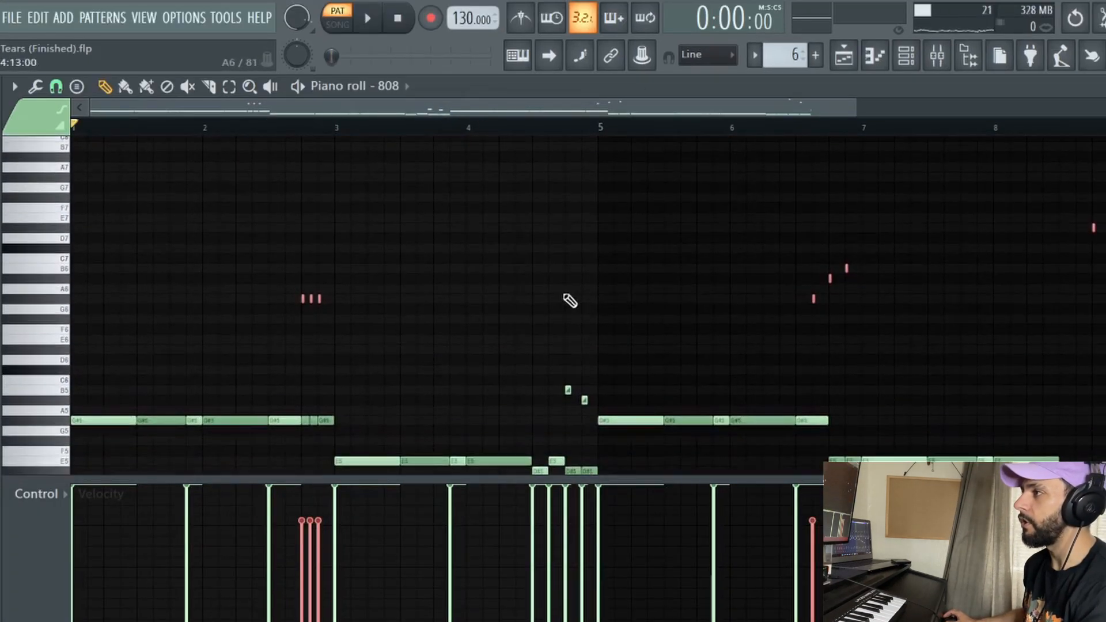
{"action": "left_click", "coordinate": [546, 293], "text": "ctrl"}
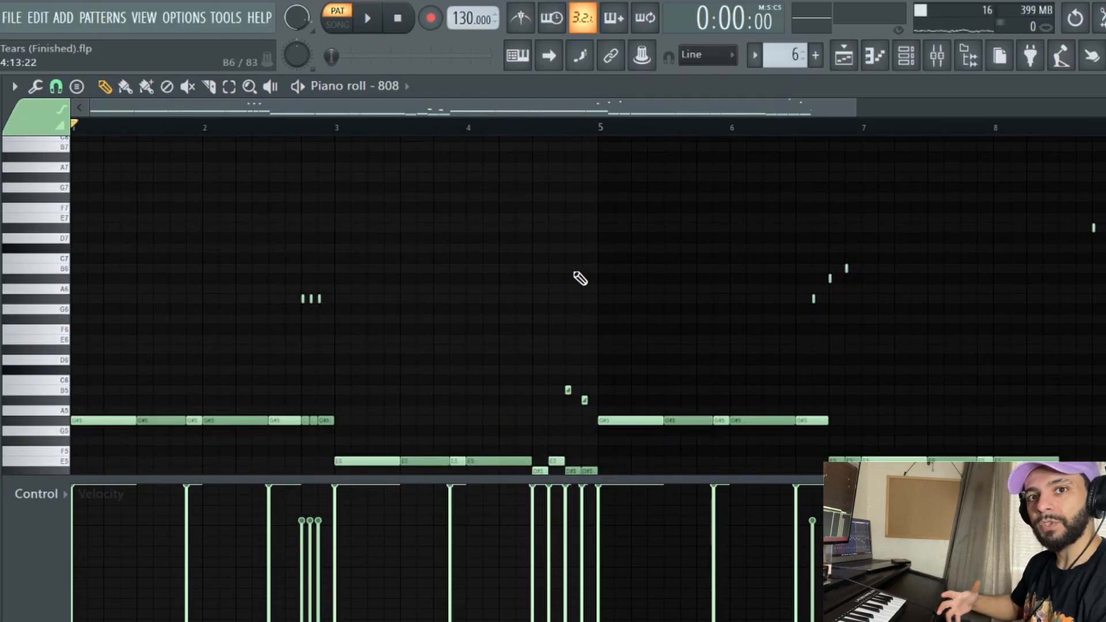
Return to the playlist, unsolo the 808 so all tracks are enabled, and place the playback position at bar 41
{"action": "left_click", "coordinate": [844, 55]}
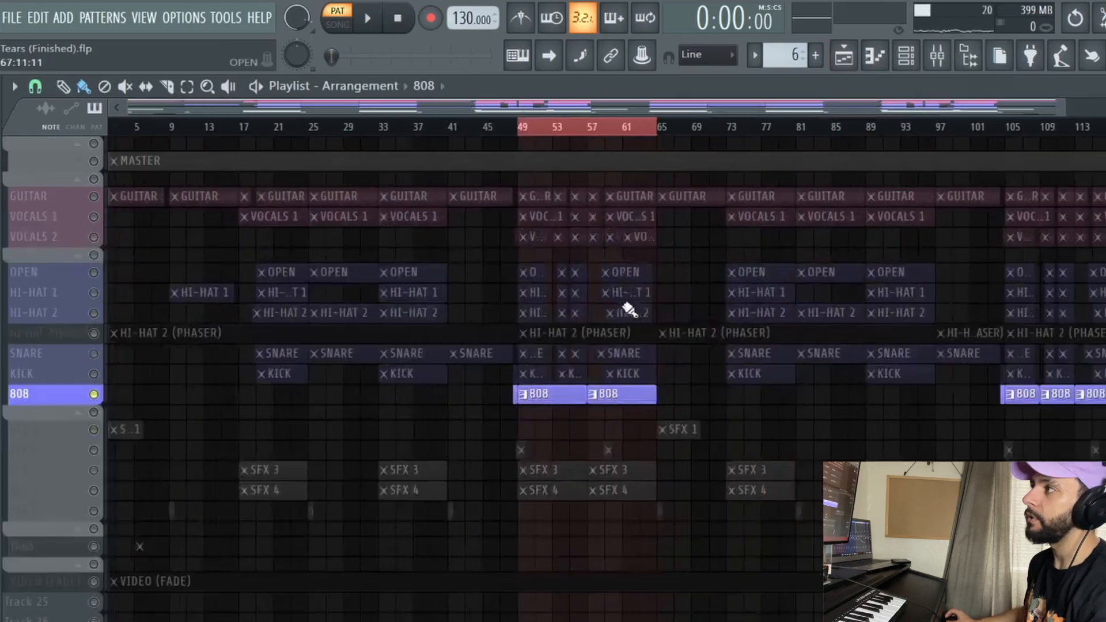
{"action": "right_click", "coordinate": [87, 379]}
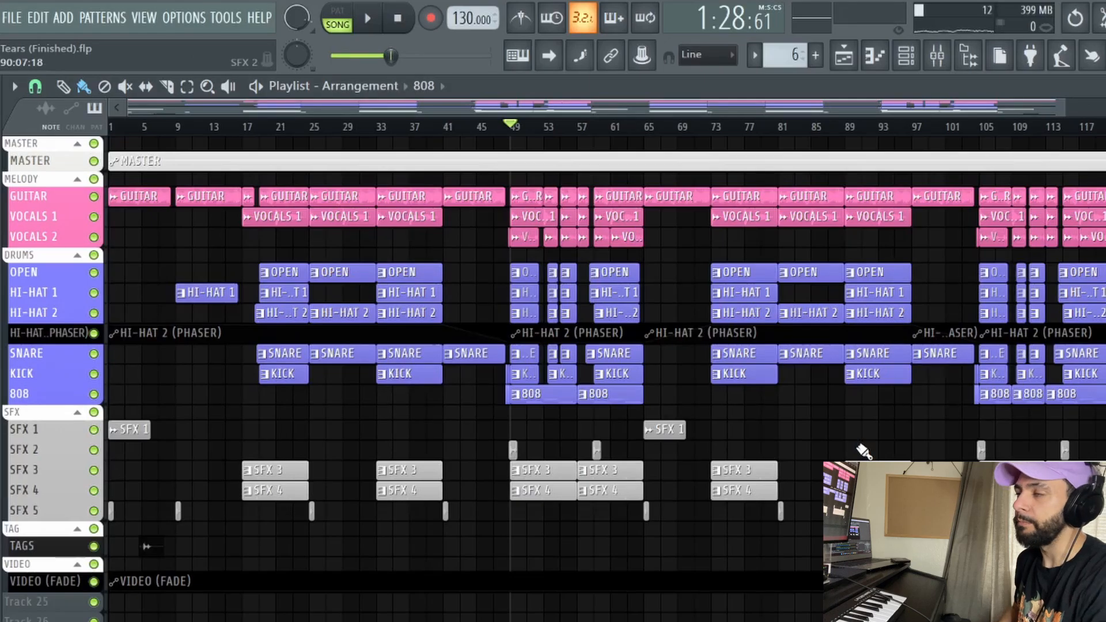
{"action": "left_click", "coordinate": [859, 447]}
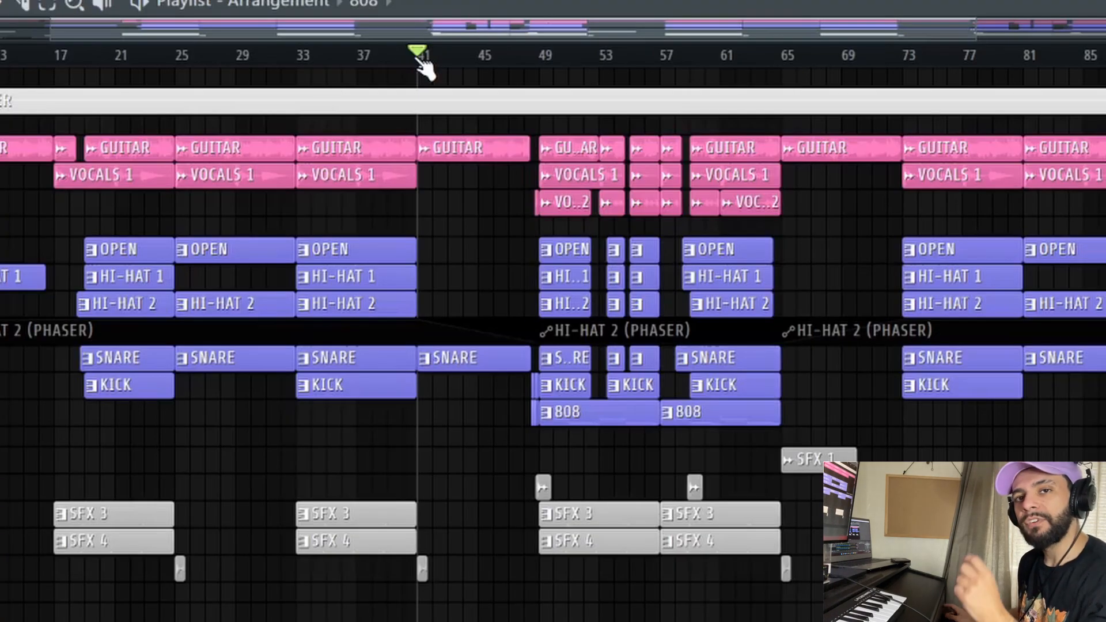